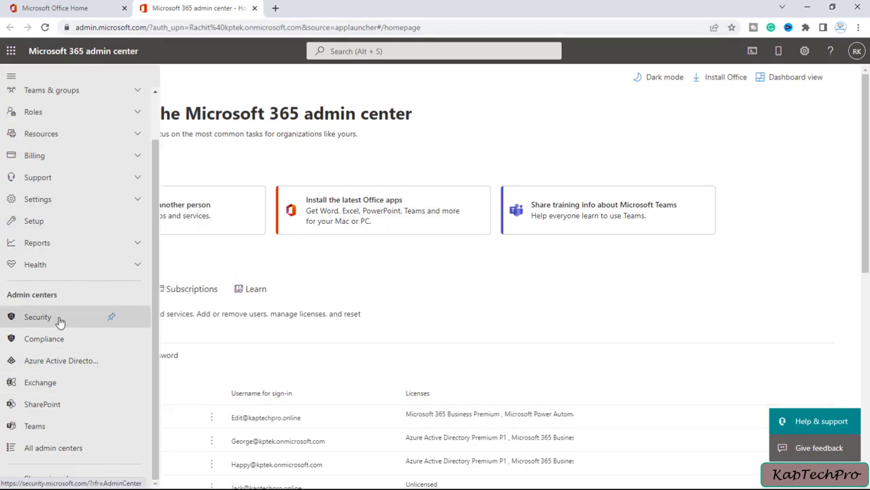
# Open the FLY HUB site from the active sites in the SharePoint admin center.
pyautogui.click(42, 411)
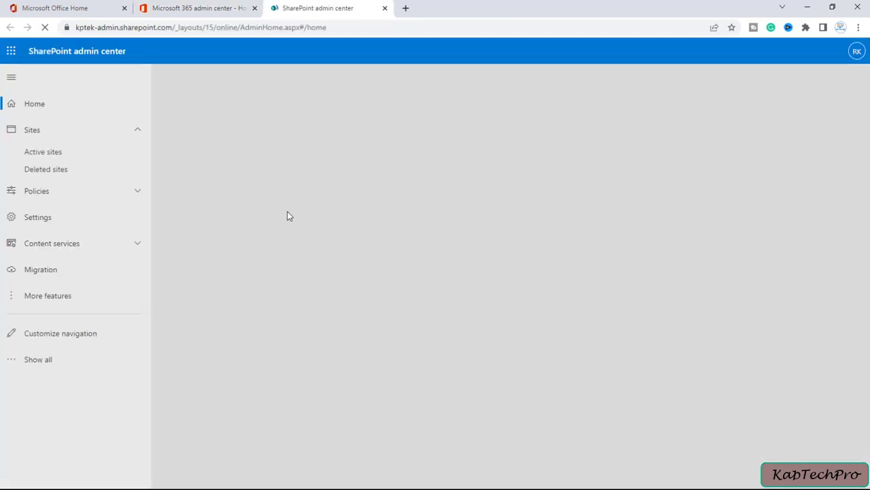
pyautogui.click(64, 154)
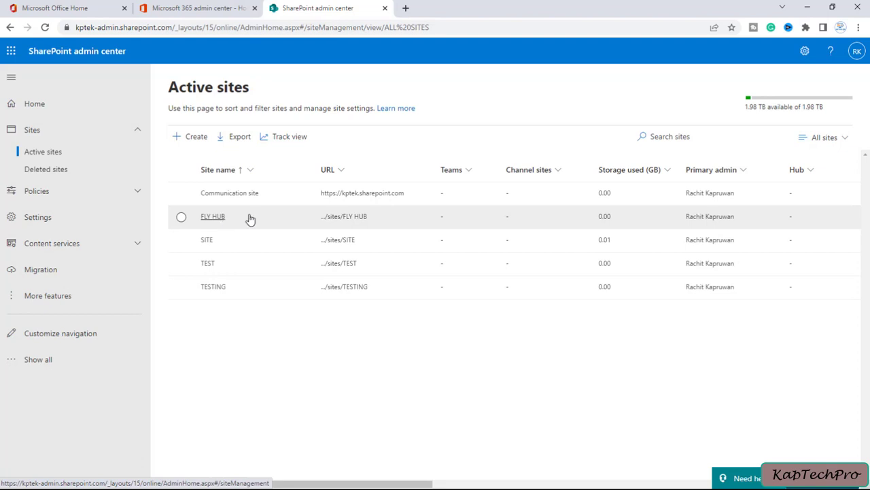
pyautogui.click(345, 219)
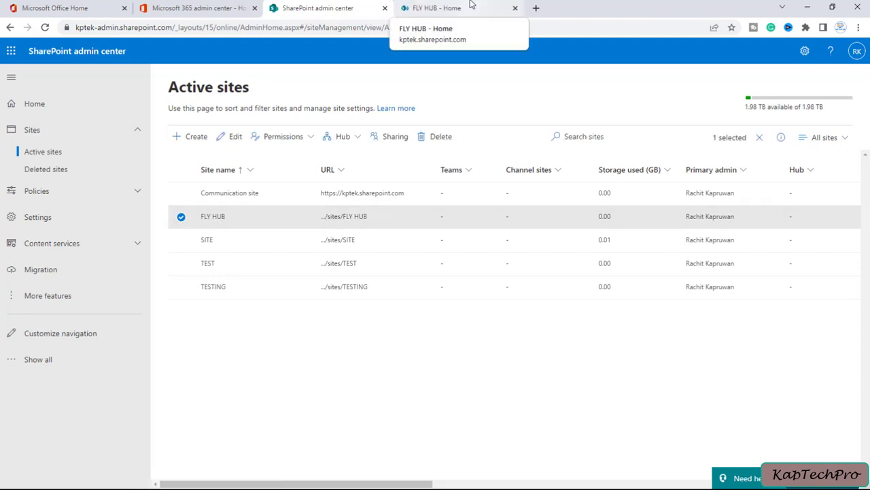
pyautogui.click(472, 7)
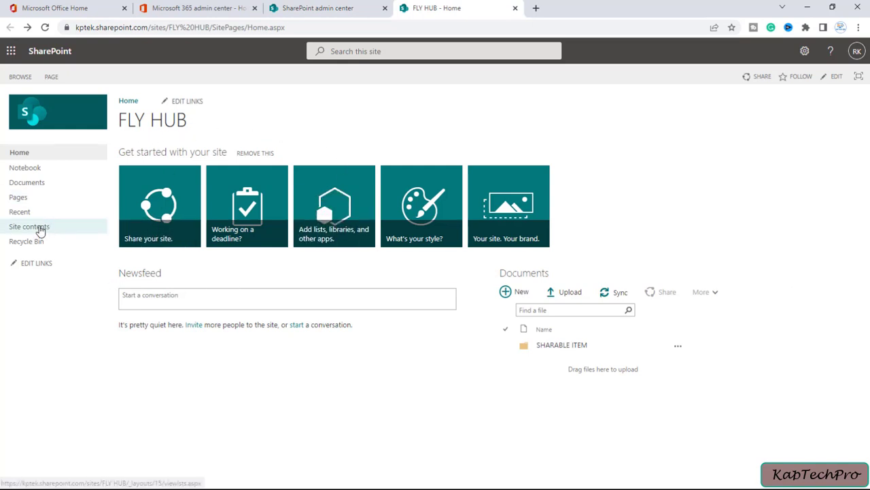
# Start a new list from FLY HUB's site contents and preview the Travel requests template's columns.
pyautogui.click(43, 226)
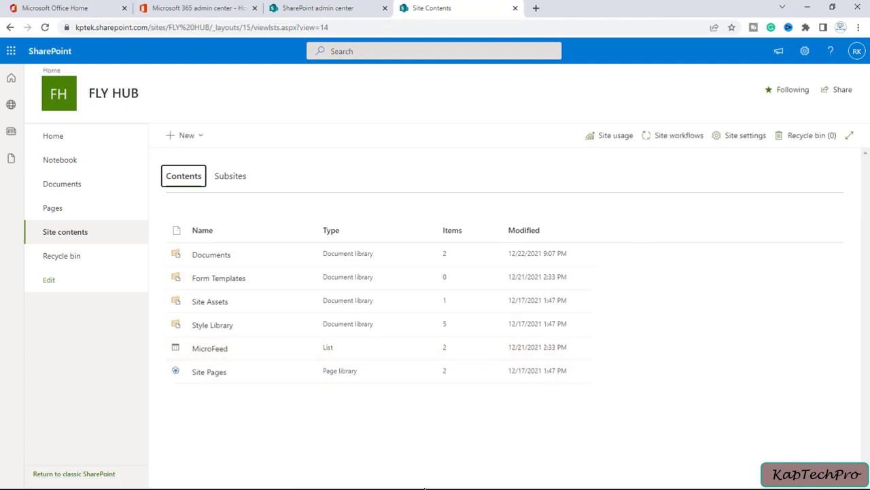
pyautogui.click(197, 138)
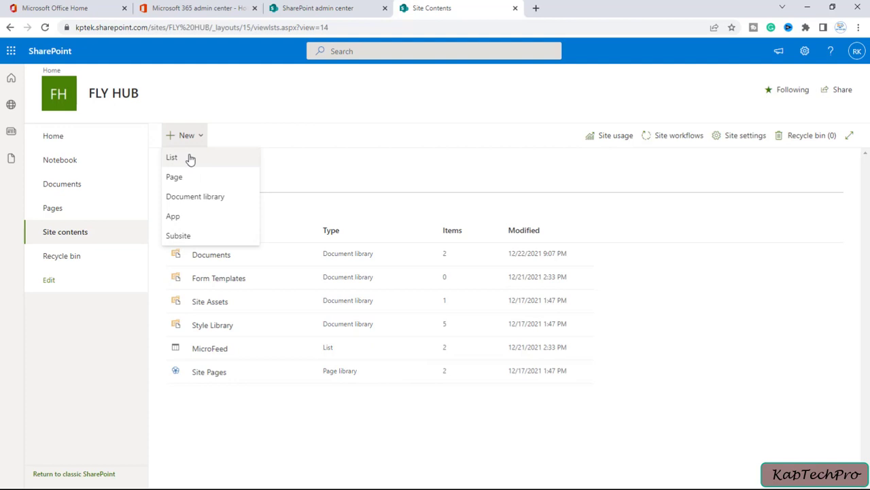
pyautogui.click(185, 159)
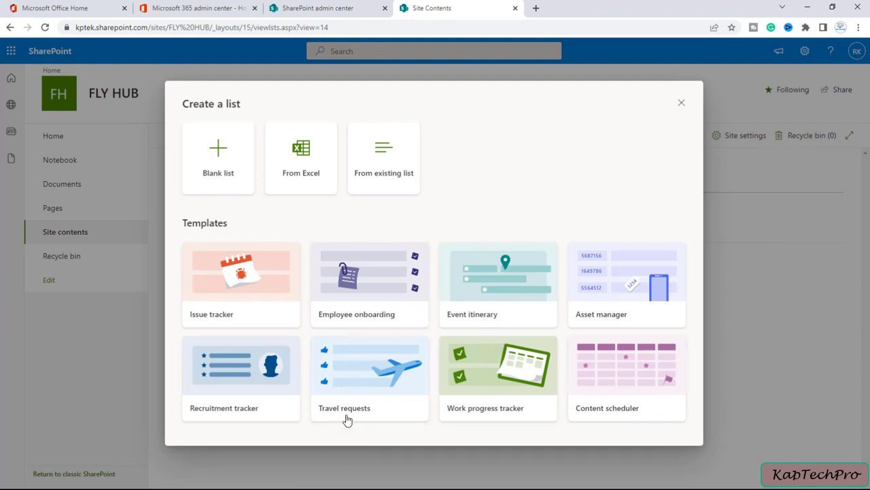
pyautogui.click(363, 369)
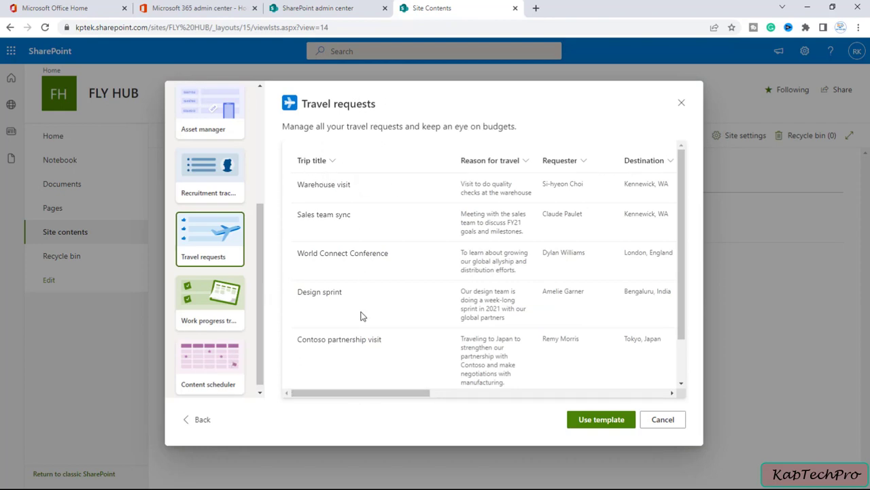
pyautogui.moveTo(365, 394); pyautogui.dragTo(343, 386)
pyautogui.scroll(1, 215, 252)
pyautogui.scroll(3, 214, 251)
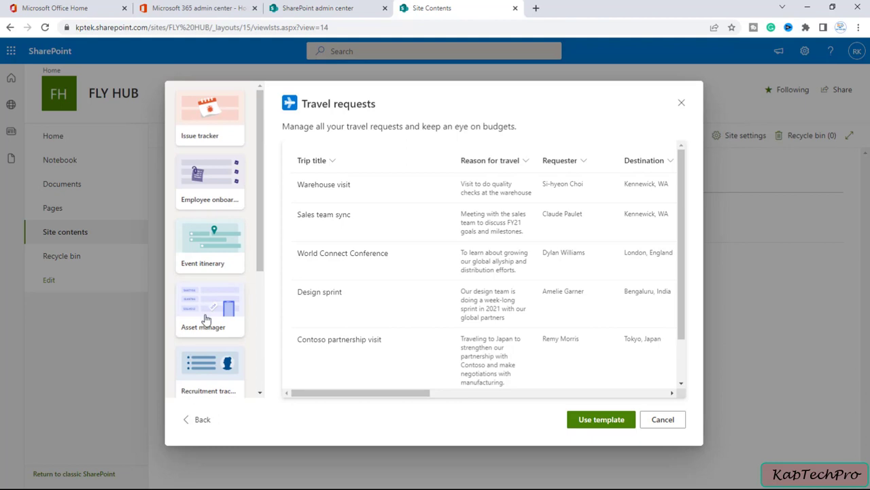
# Create a list from the Employee onboarding template, keeping its default name and showing it in site navigation.
pyautogui.click(204, 185)
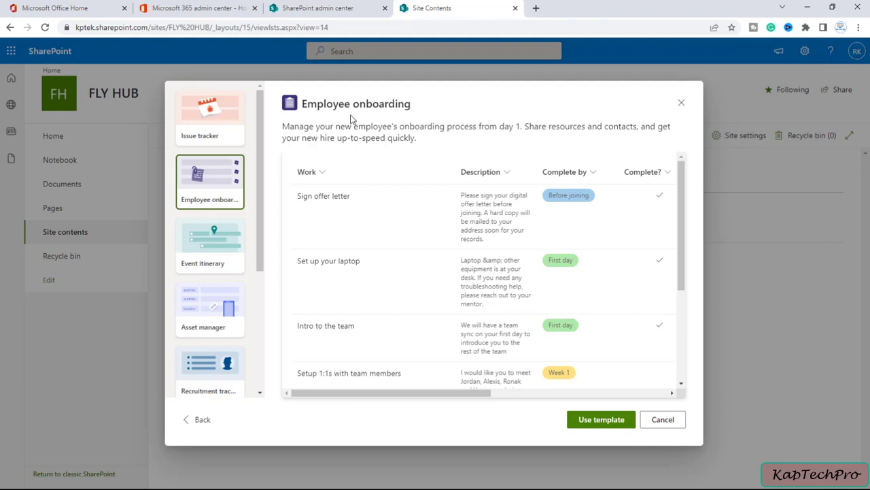
pyautogui.moveTo(396, 398); pyautogui.dragTo(529, 406)
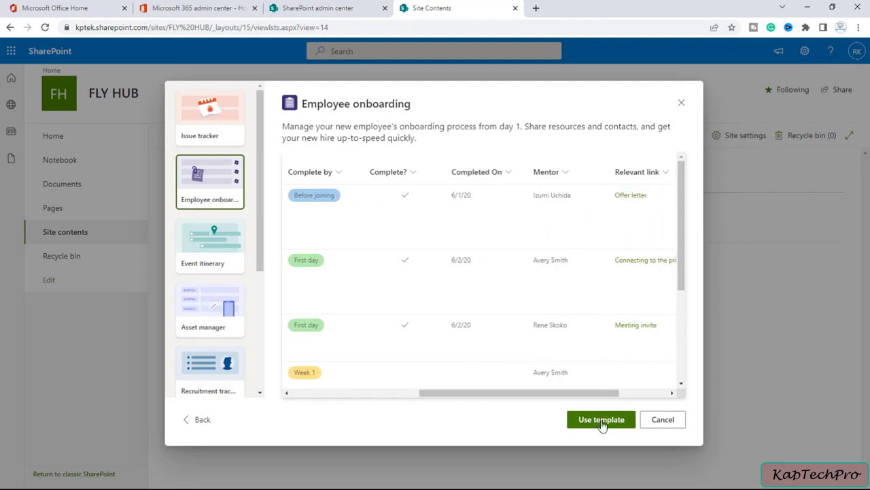
pyautogui.click(602, 423)
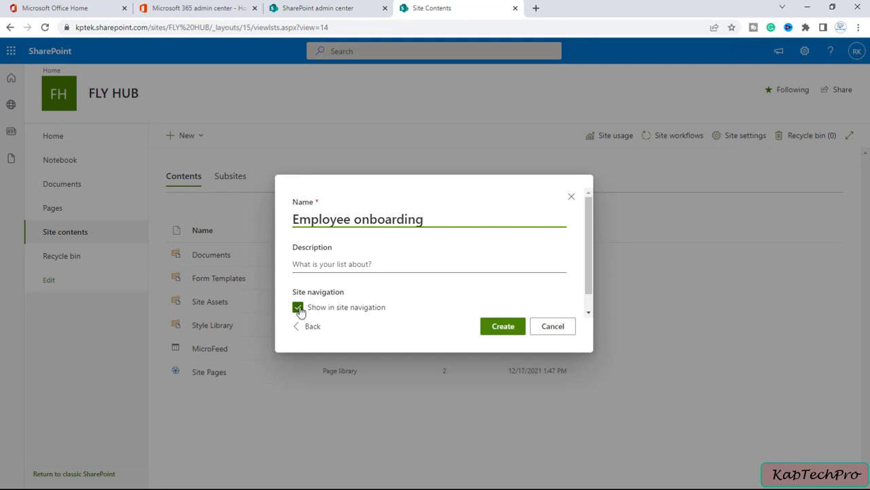
pyautogui.click(298, 307)
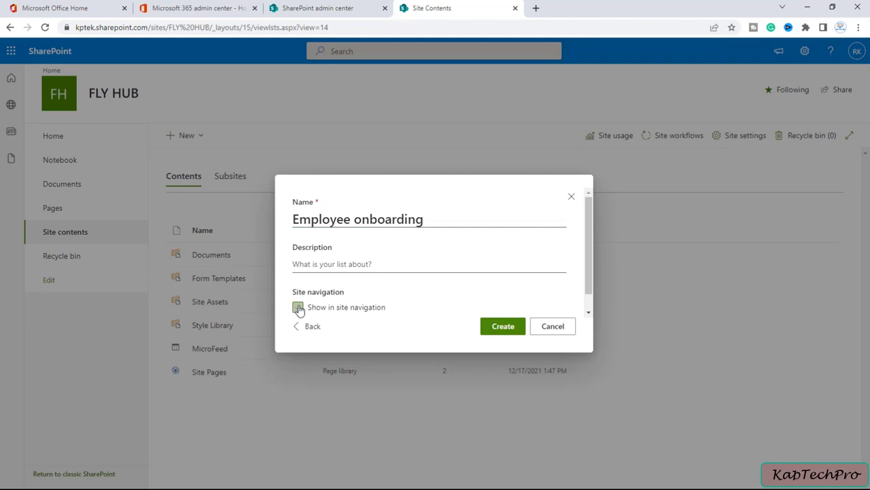
pyautogui.click(298, 307)
pyautogui.click(504, 328)
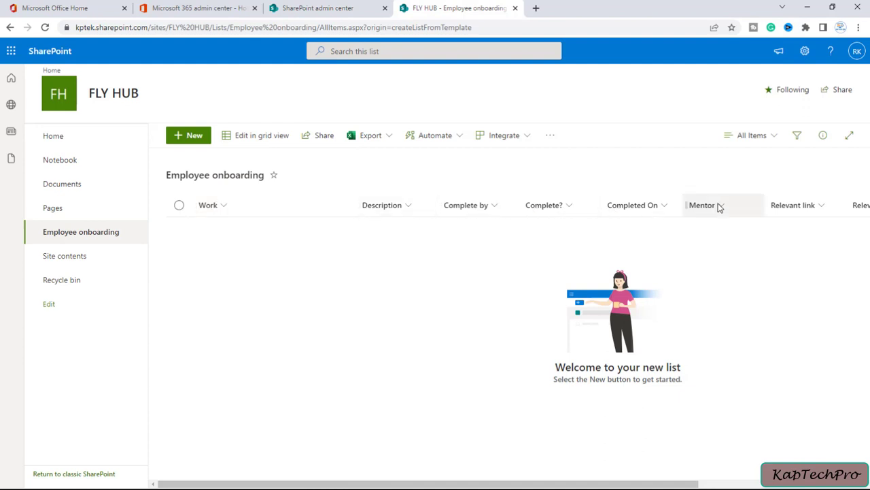
# View the fields of the Employee onboarding list's new item form and close it without saving.
pyautogui.click(183, 137)
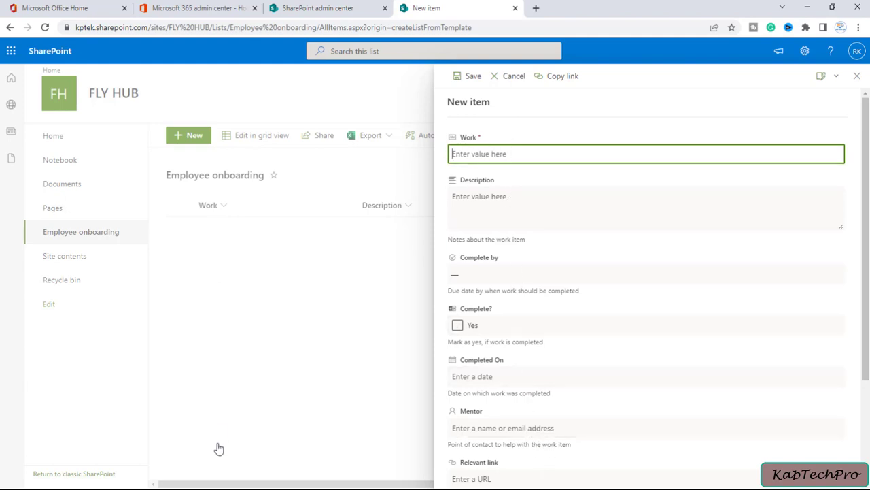
pyautogui.click(857, 76)
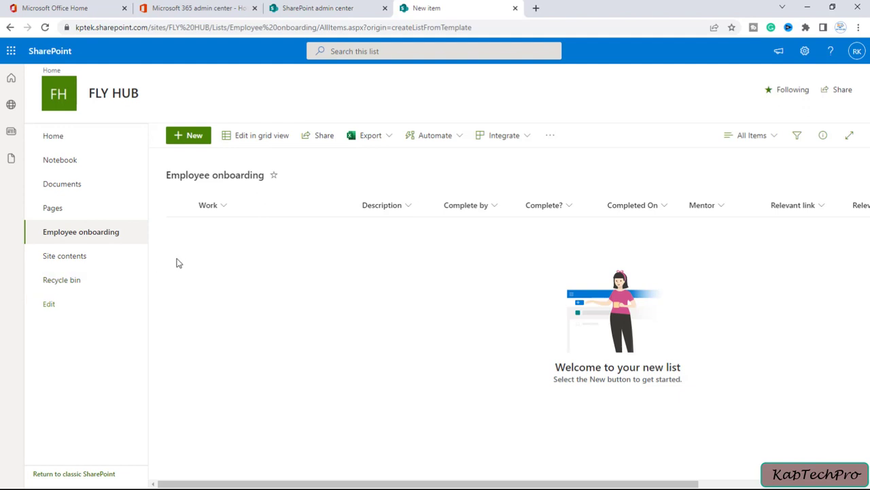
# Delete the Employee onboarding list from FLY HUB's site contents.
pyautogui.click(59, 137)
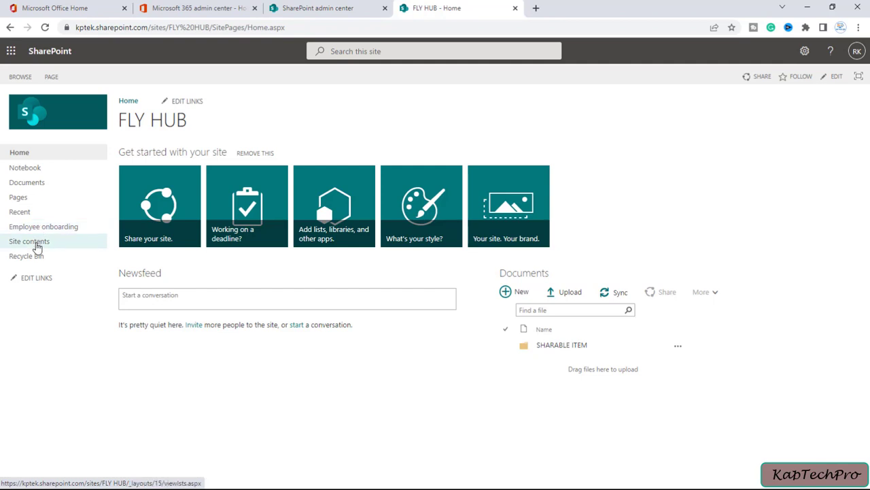
pyautogui.click(35, 243)
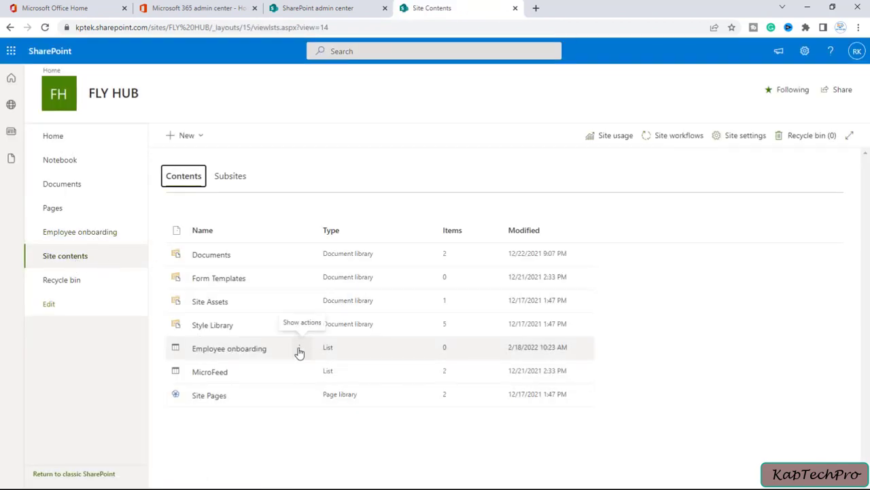
pyautogui.click(299, 350)
pyautogui.click(302, 368)
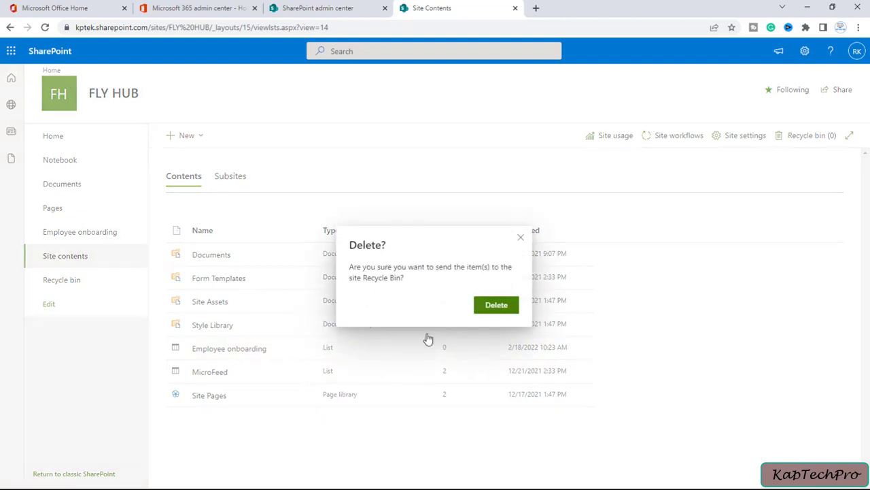
pyautogui.click(497, 305)
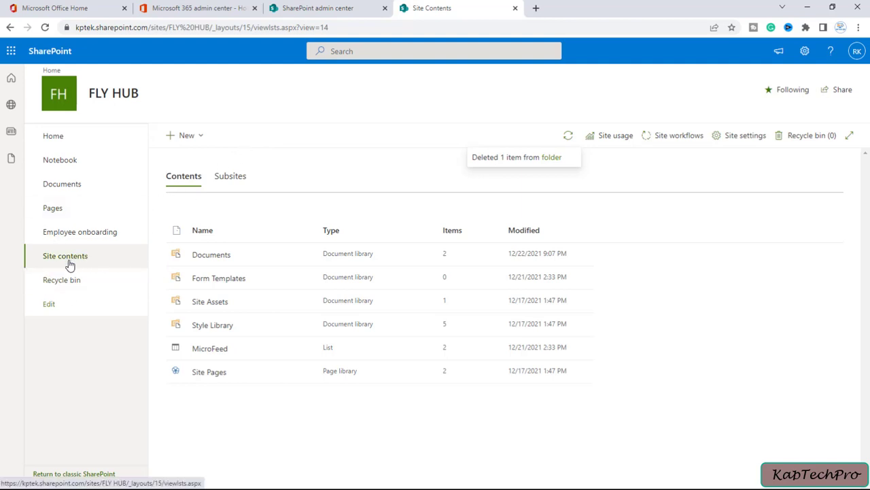
# Add a Custom List app named FLIGHT DETAILS from the FLY HUB home page.
pyautogui.click(55, 141)
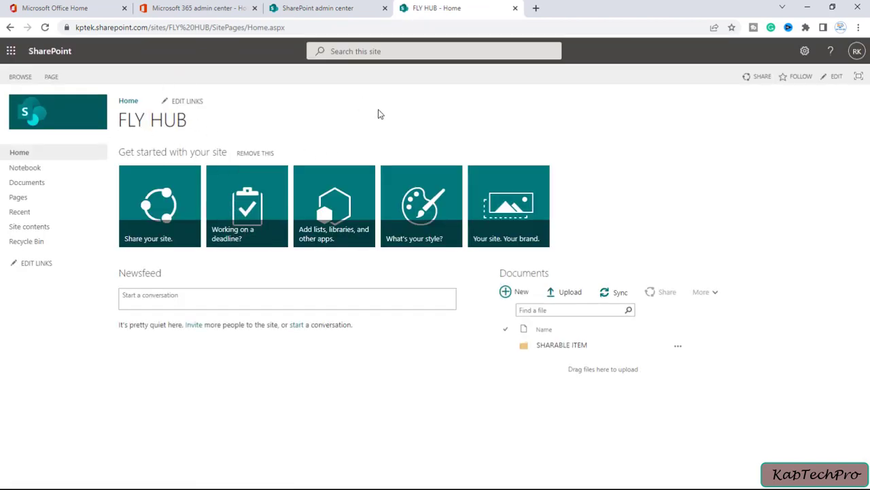
pyautogui.click(327, 195)
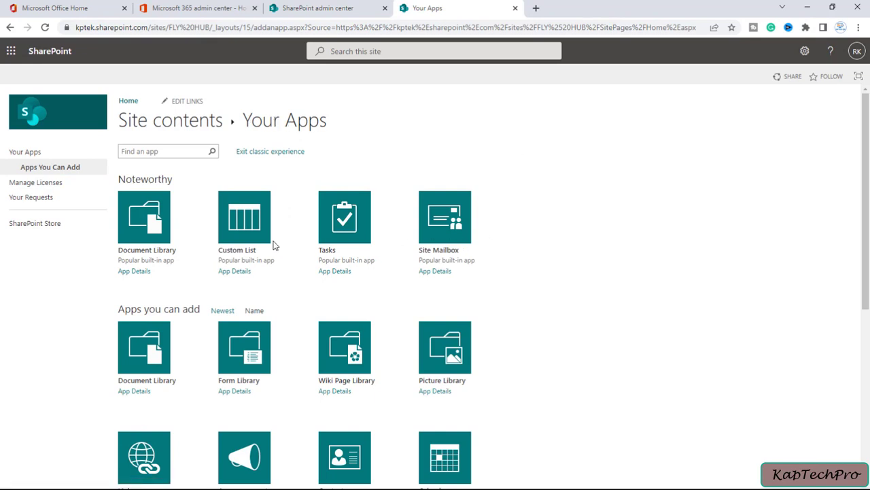
pyautogui.click(237, 251)
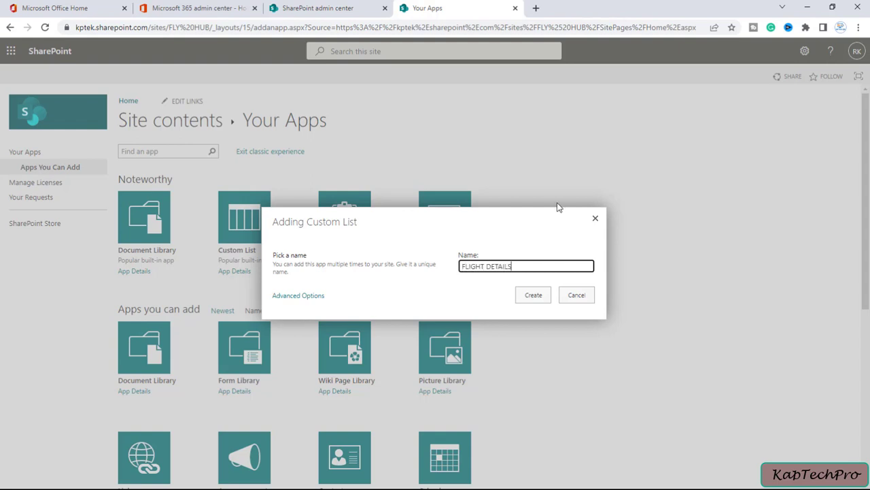
pyautogui.click(533, 297)
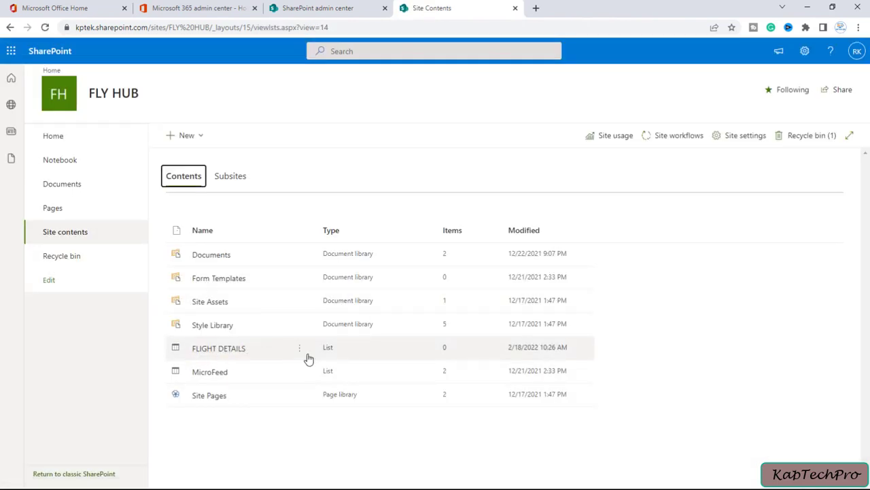
# Open the FLIGHT DETAILS list and go to its list settings.
pyautogui.click(299, 348)
pyautogui.click(218, 350)
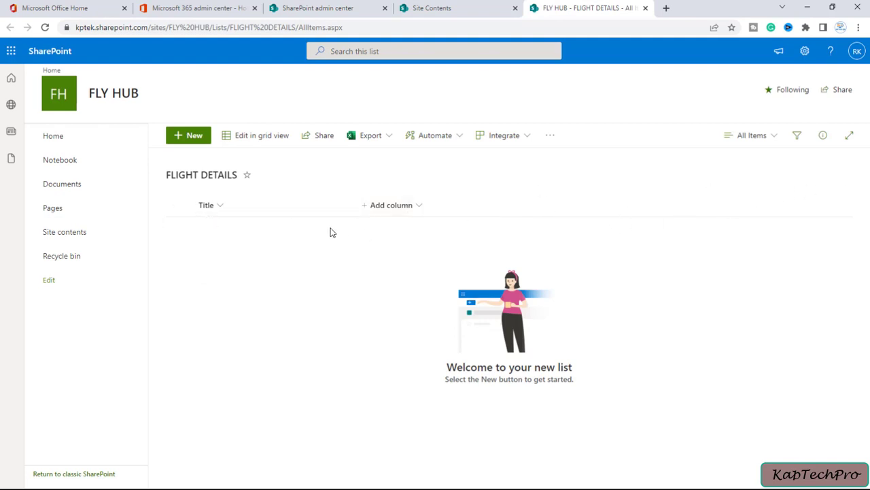
pyautogui.click(806, 52)
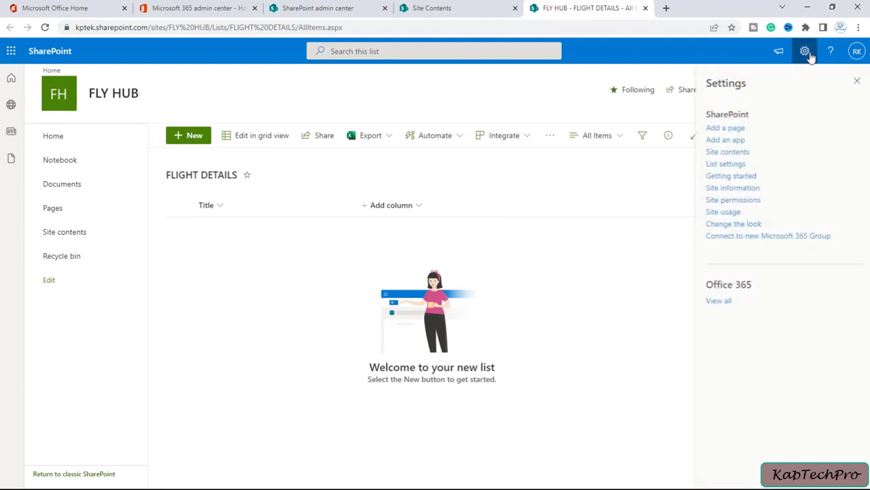
pyautogui.click(716, 166)
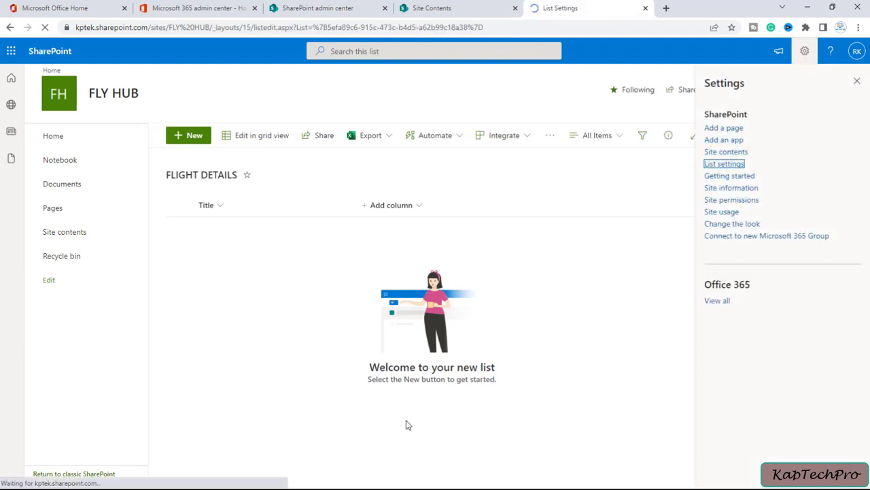
# Start a new FLIGHT DETAILS column named PASSENGER NAME as a single line of text and require that it contains information.
pyautogui.scroll(-1, 62, 363)
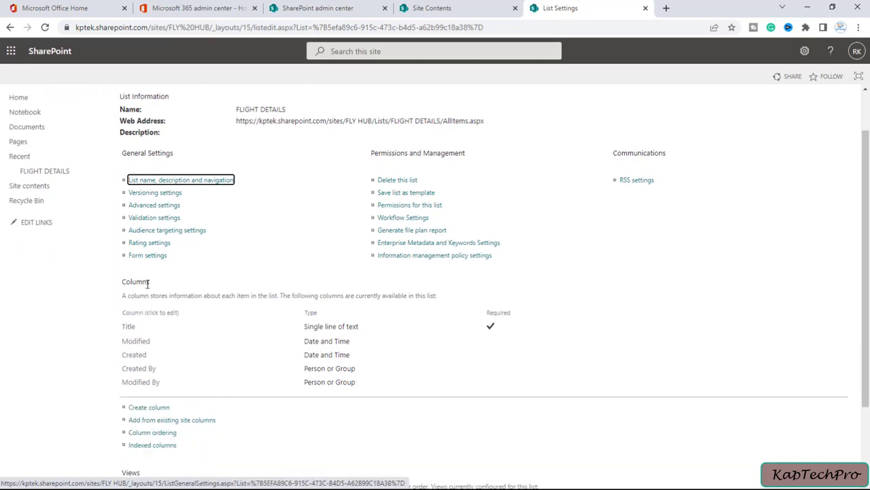
pyautogui.click(142, 410)
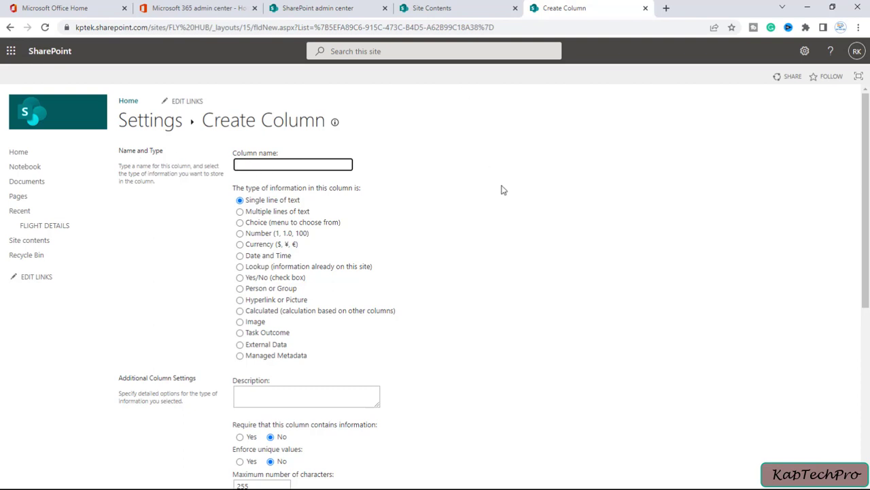
pyautogui.write('PASSENGER NAME')
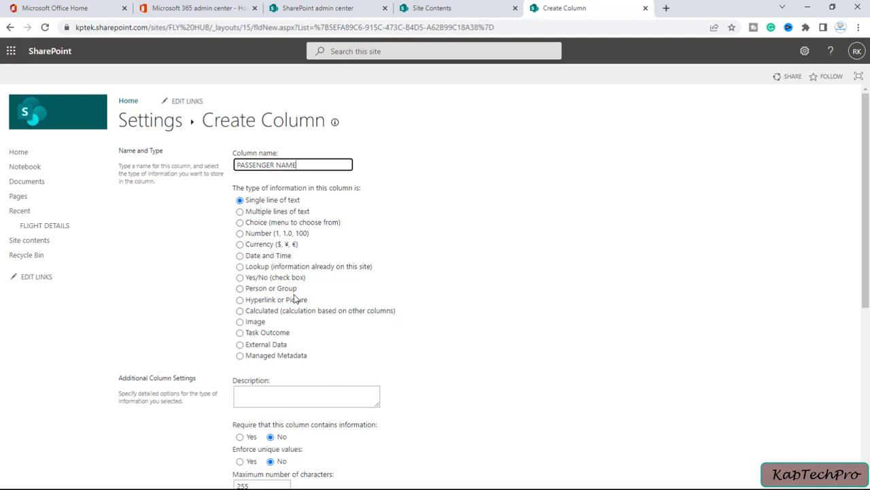
pyautogui.scroll(-2, 165, 284)
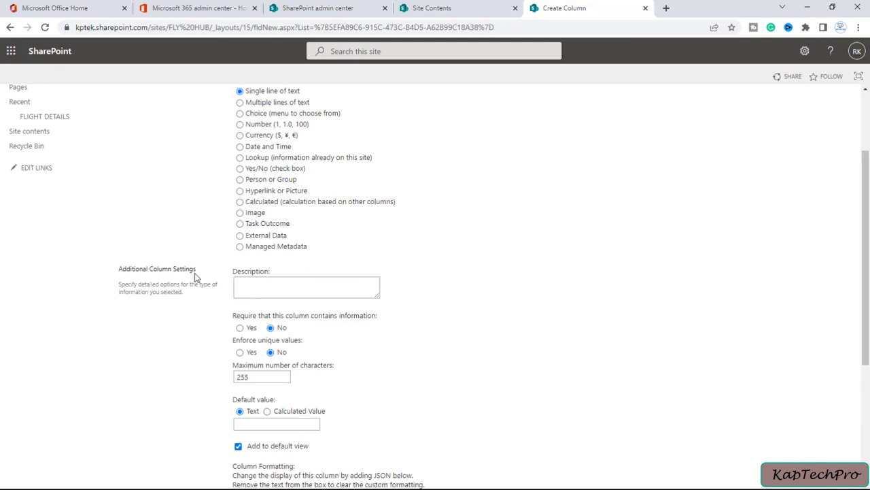
pyautogui.scroll(-2, 194, 272)
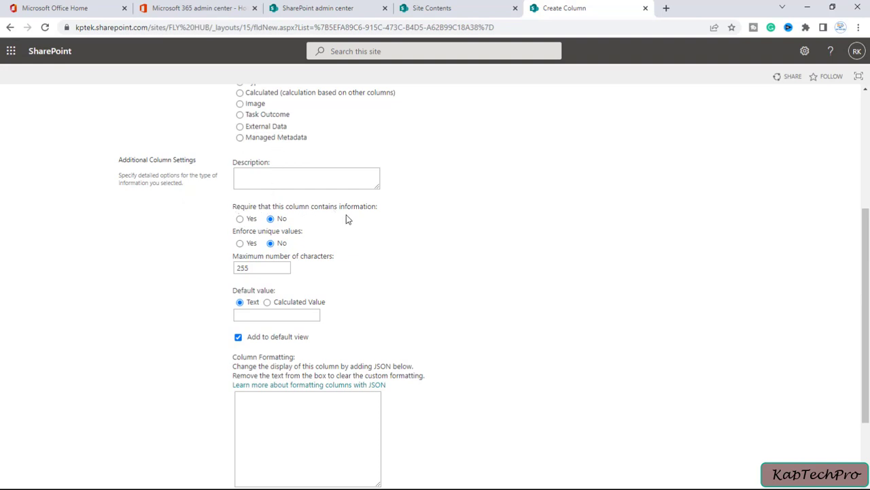
pyautogui.click(240, 219)
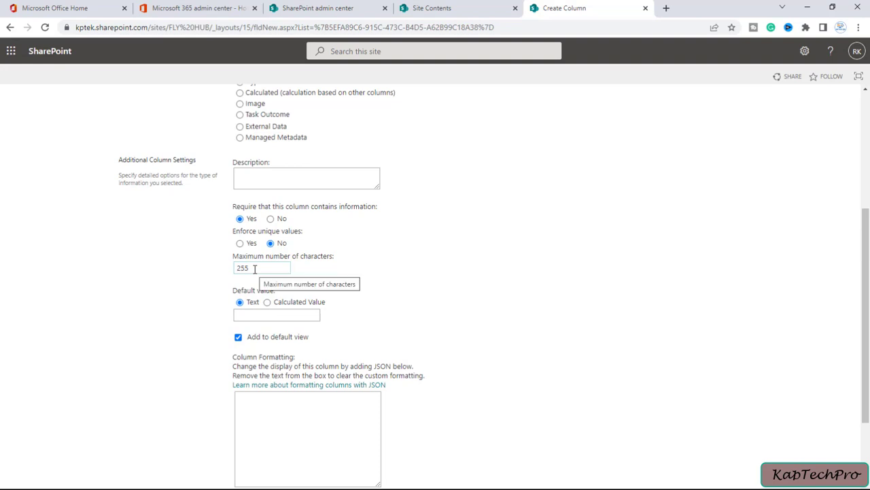
# Expand the column validation settings and create the PASSENGER NAME column, leaving the formula and user message empty.
pyautogui.scroll(-1, 299, 354)
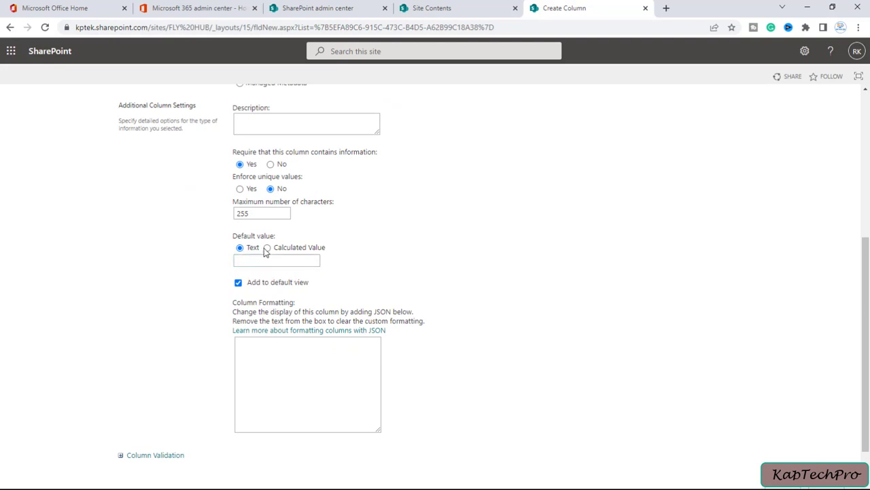
pyautogui.scroll(-1, 250, 265)
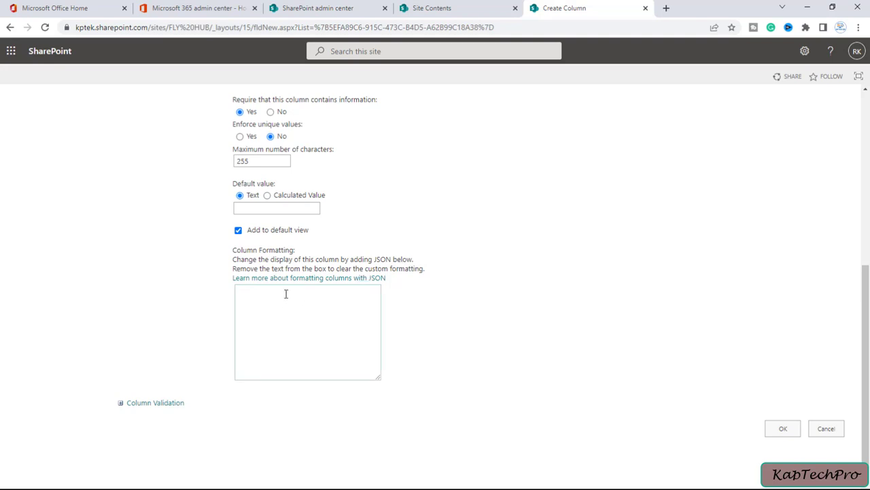
pyautogui.click(120, 405)
pyautogui.scroll(-3, 408, 357)
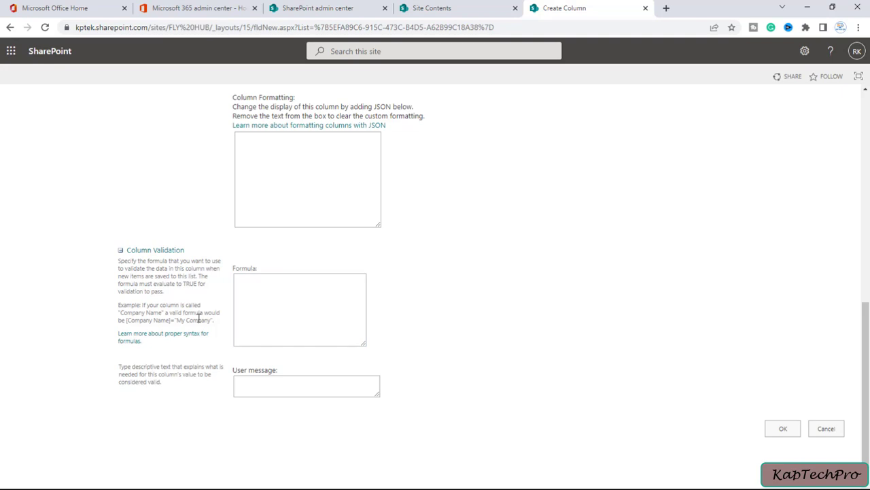
pyautogui.click(782, 430)
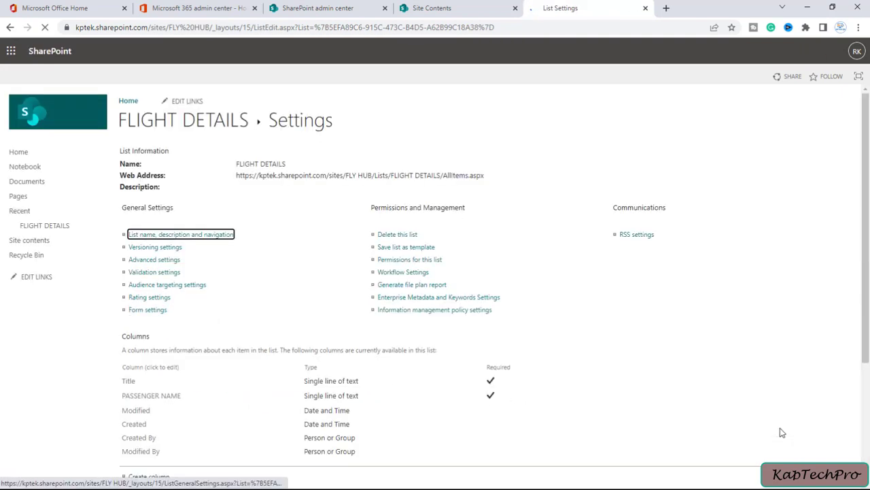
# Start another column named AIRLINE NAME with the Choice type and require that it contains information.
pyautogui.scroll(-2, 350, 408)
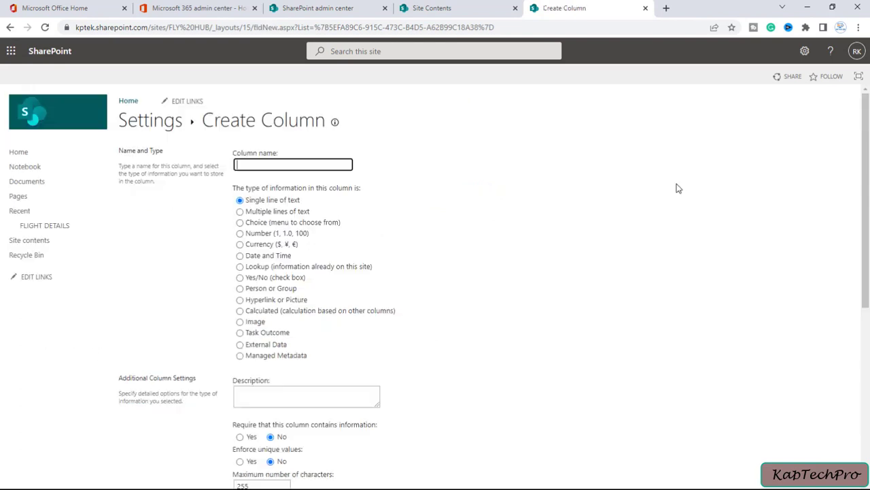
pyautogui.write('AIRLINE NAME')
pyautogui.click(240, 223)
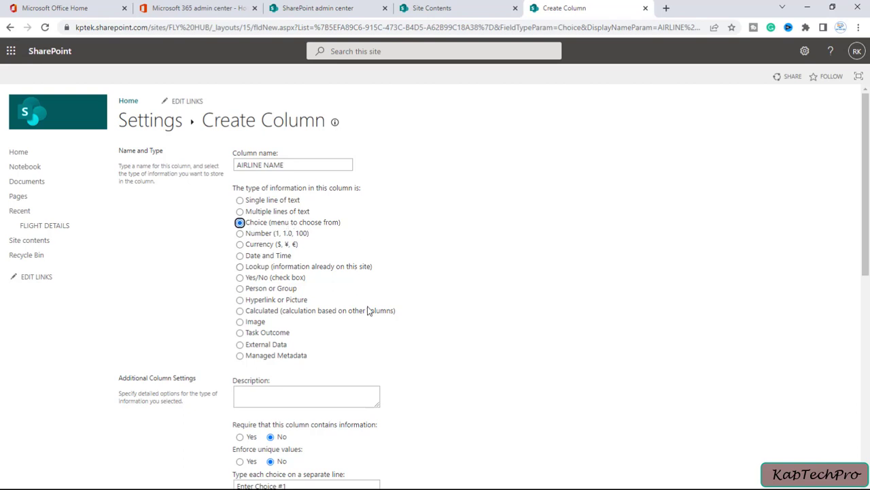
pyautogui.scroll(-3, 398, 375)
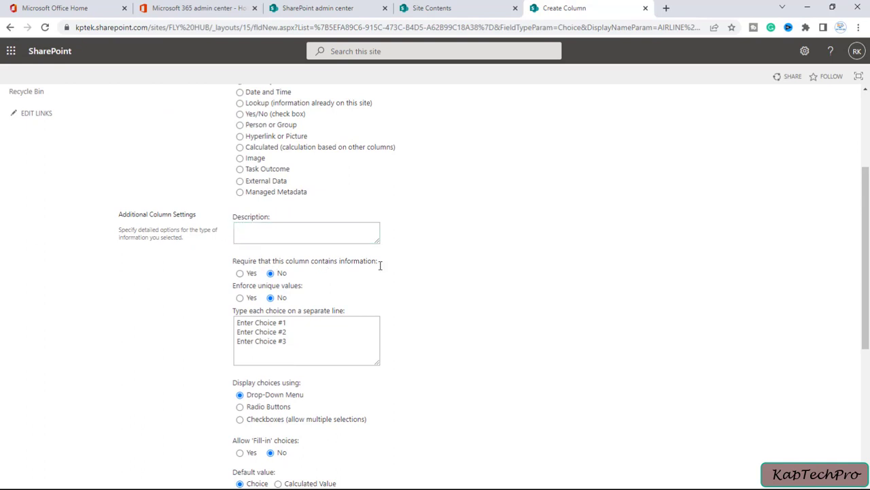
pyautogui.click(240, 273)
pyautogui.scroll(-1, 281, 313)
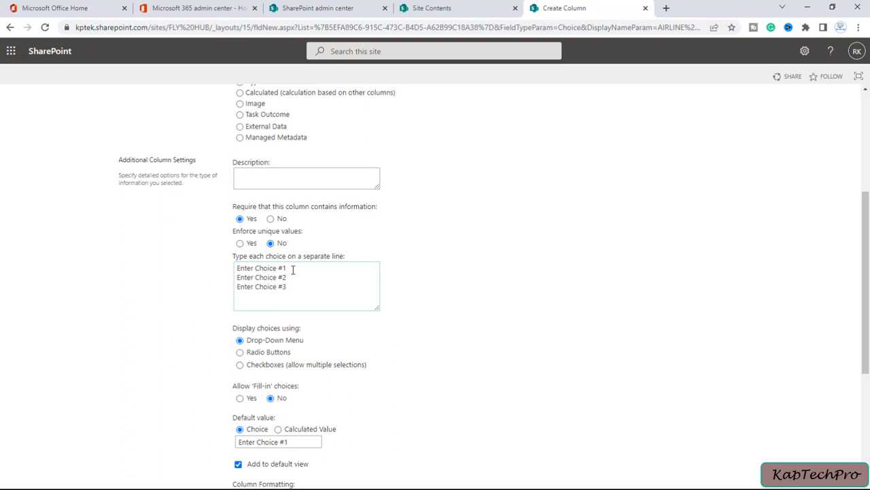
# Replace the first two placeholder choices of the AIRLINE NAME column with AIR ASIA and DELTA AIRLINE.
pyautogui.tripleClick(293, 269)
pyautogui.press('BackSpace')
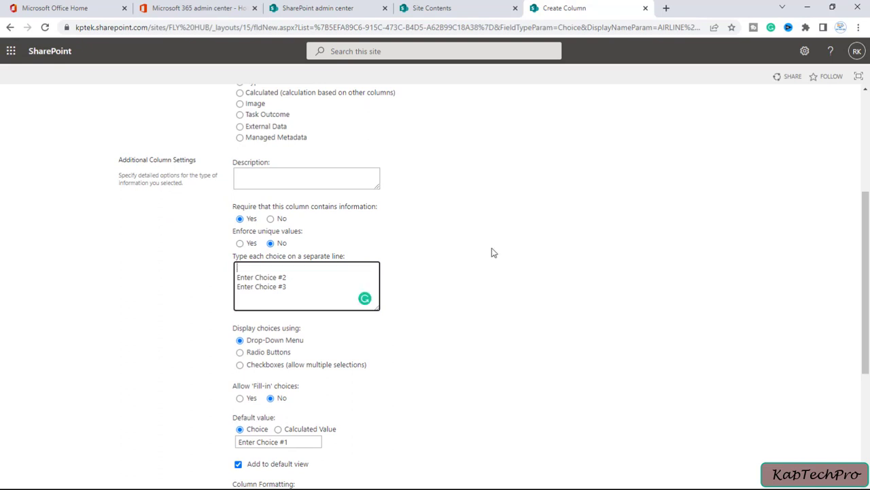
pyautogui.write('AIR ASIA')
pyautogui.moveTo(288, 277); pyautogui.dragTo(211, 275)
pyautogui.write('DELTA AIRLINE')
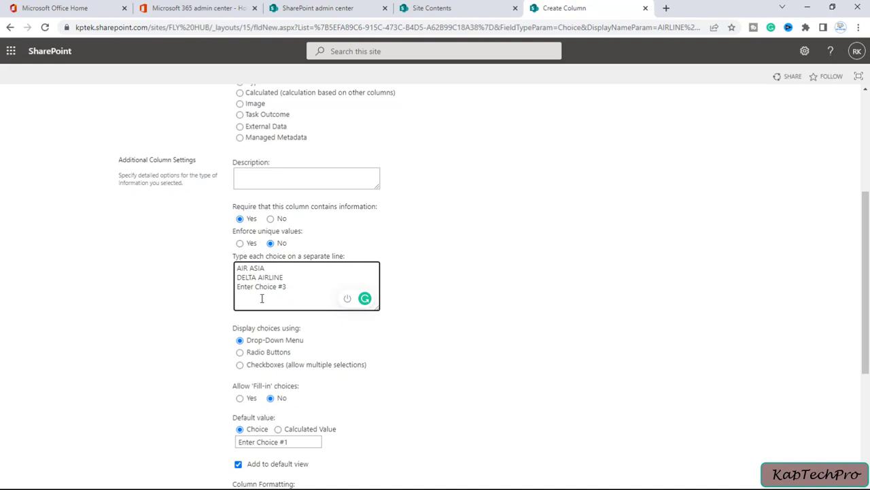
# Expand the column validation settings and create the AIRLINE NAME column without a validation formula.
pyautogui.scroll(-1, 287, 382)
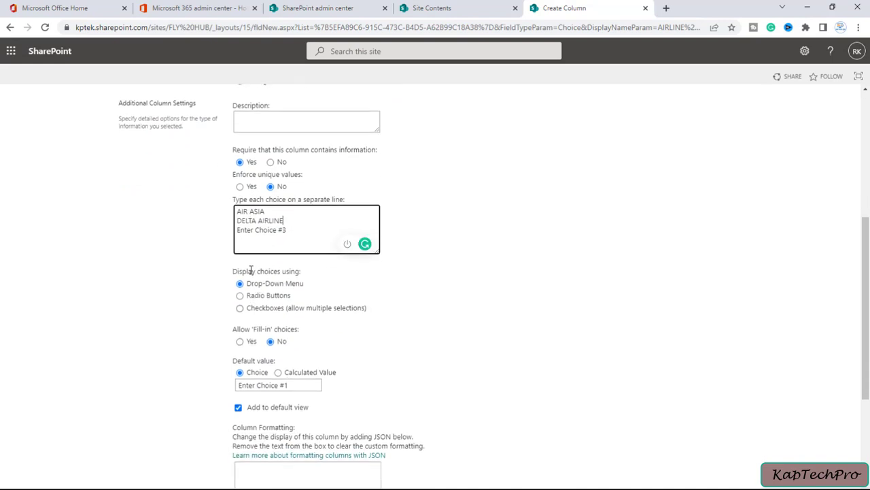
pyautogui.scroll(-1, 250, 271)
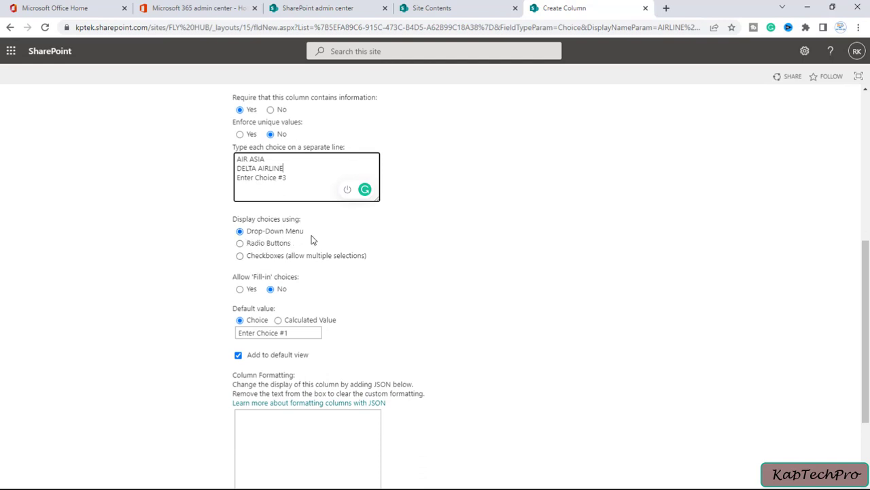
pyautogui.scroll(-1, 239, 291)
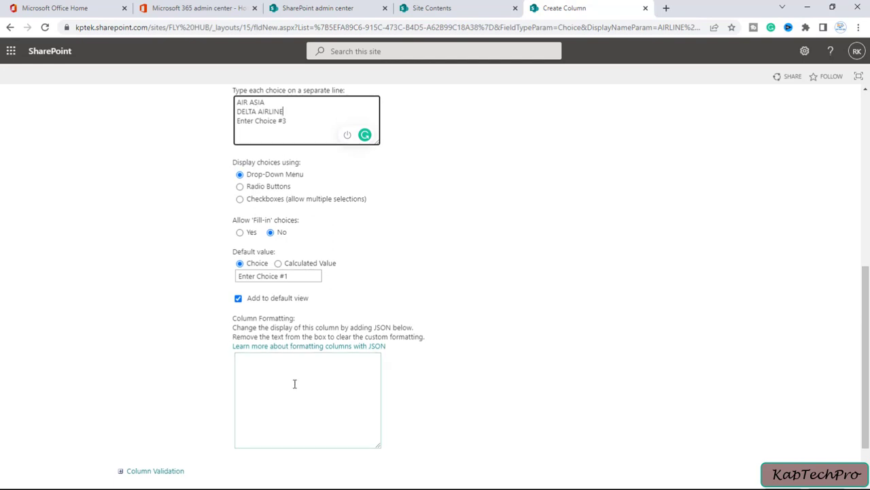
pyautogui.scroll(-2, 244, 371)
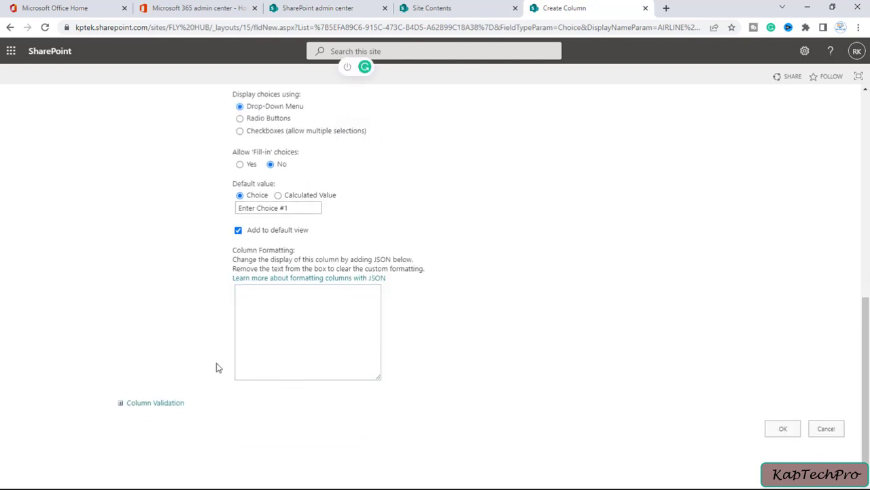
pyautogui.click(119, 404)
pyautogui.scroll(-3, 385, 366)
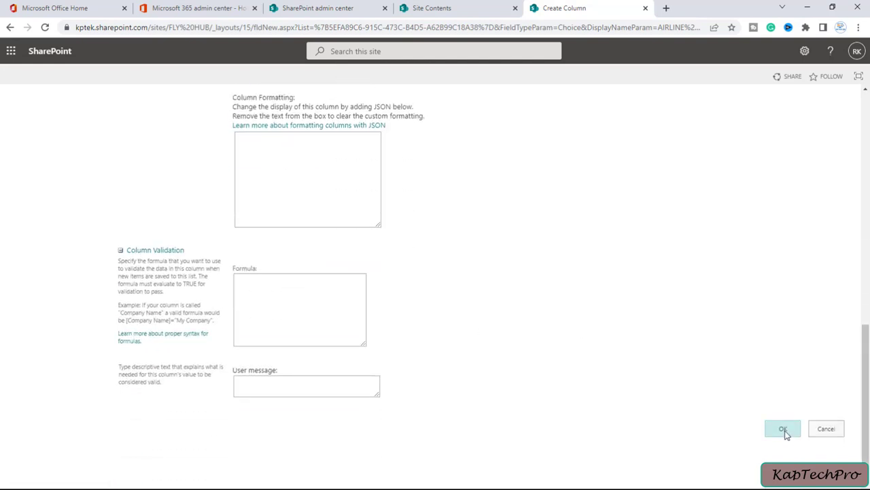
pyautogui.click(784, 430)
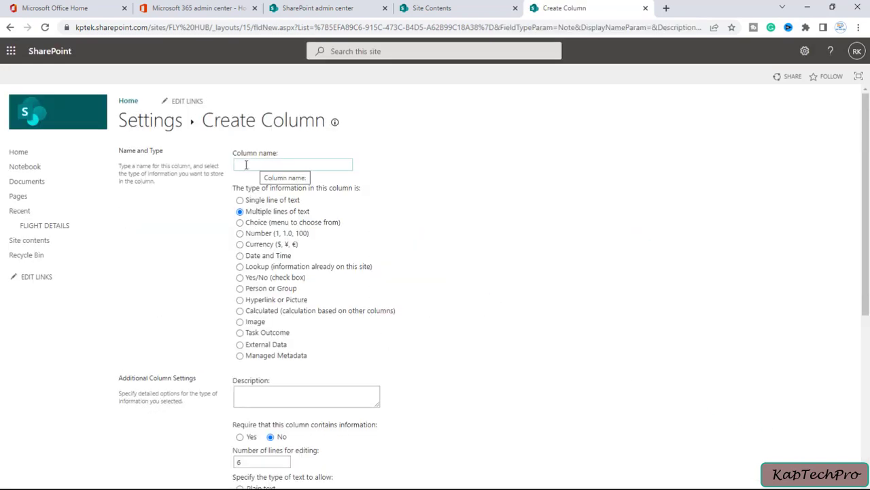
# Start a new column named START LOCATION with the Choice type and require that it contains information.
pyautogui.click(245, 164)
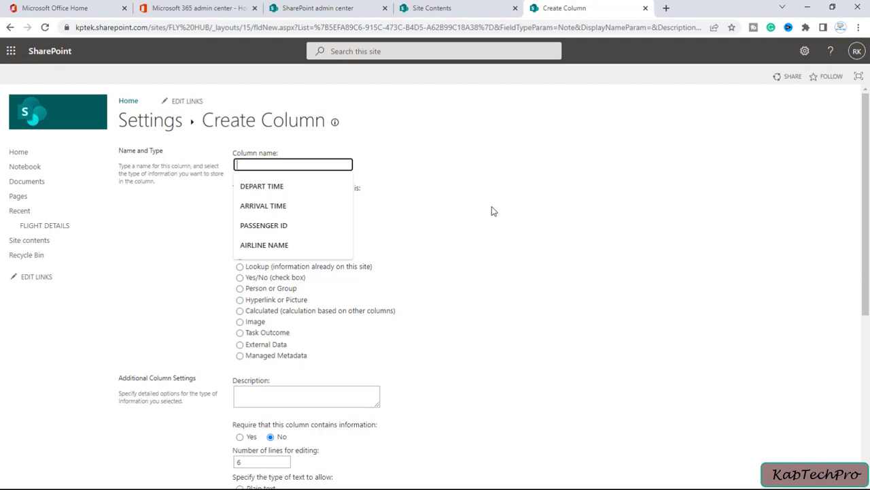
pyautogui.write('ST')
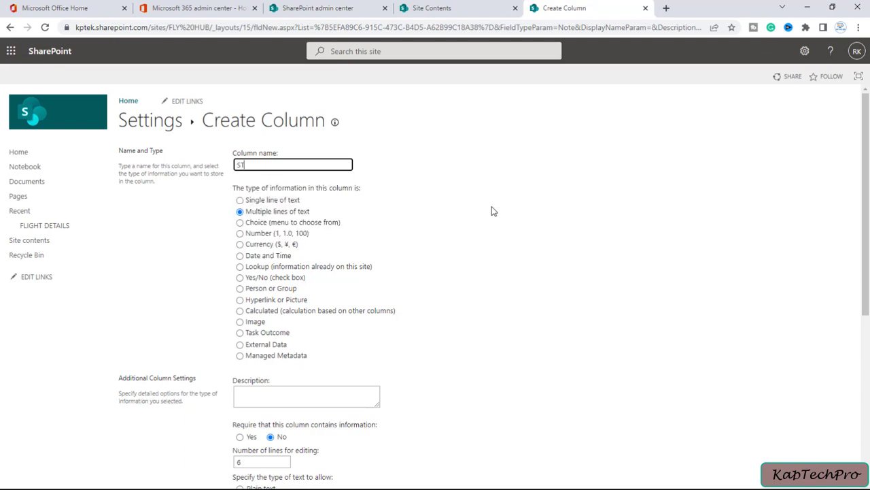
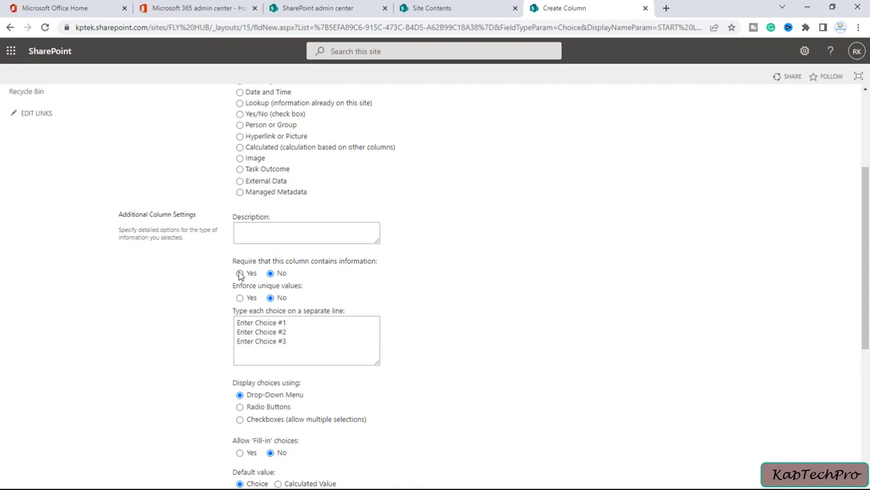
pyautogui.click(239, 274)
pyautogui.scroll(-3, 253, 319)
# Replace the three placeholder choices of the START LOCATION column with DELHI, LUCKNOW and MUMBAI.
pyautogui.moveTo(286, 157); pyautogui.dragTo(190, 150)
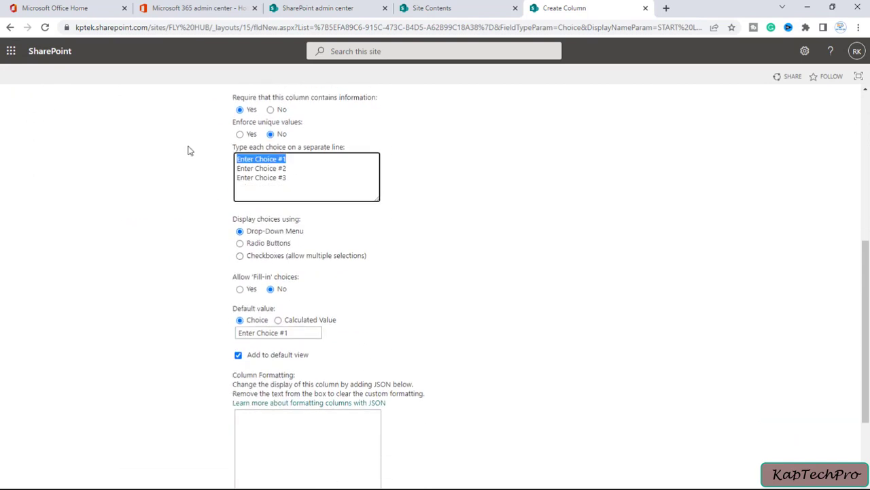
pyautogui.write('DE')
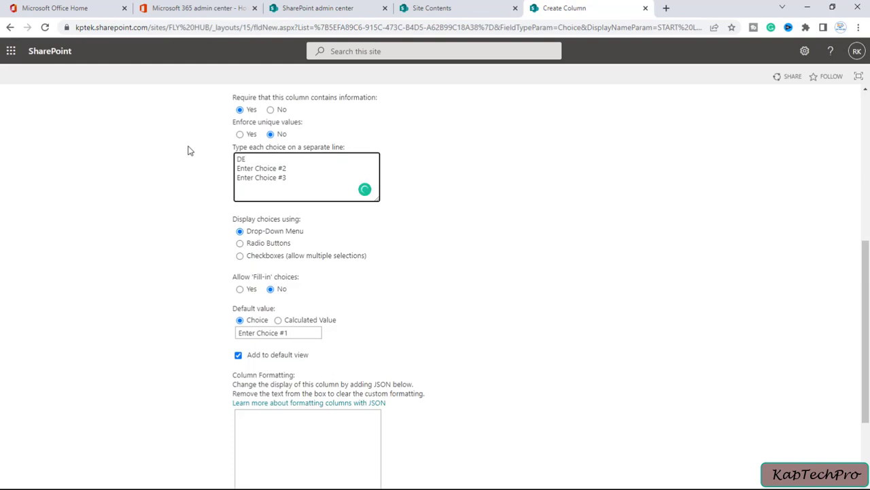
pyautogui.write('LHI')
pyautogui.moveTo(287, 168); pyautogui.dragTo(227, 169)
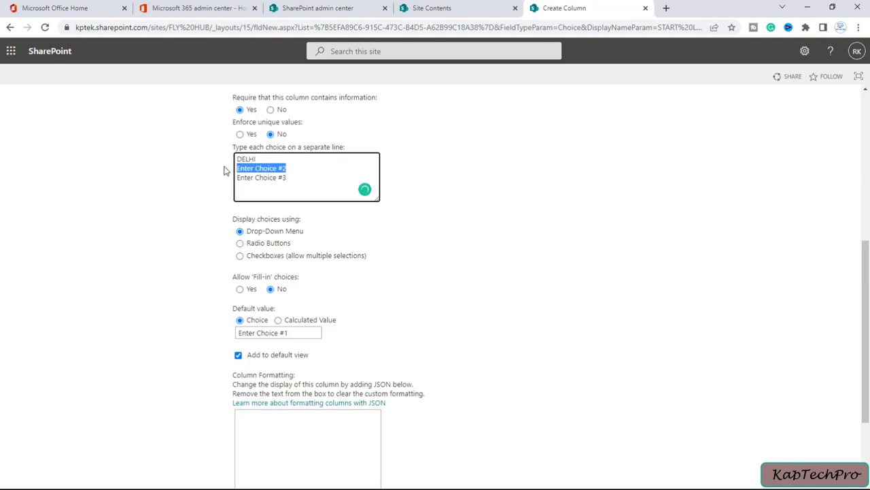
pyautogui.write('LUCKNOW')
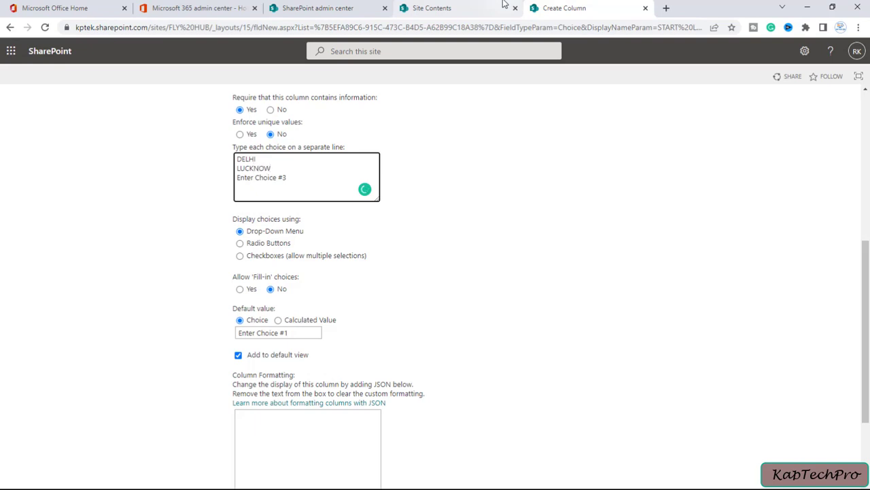
pyautogui.moveTo(288, 178); pyautogui.dragTo(225, 176)
pyautogui.write('MUMBAI')
# Create the START LOCATION column, keeping the drop-down menu display and the default view option.
pyautogui.scroll(1, 232, 191)
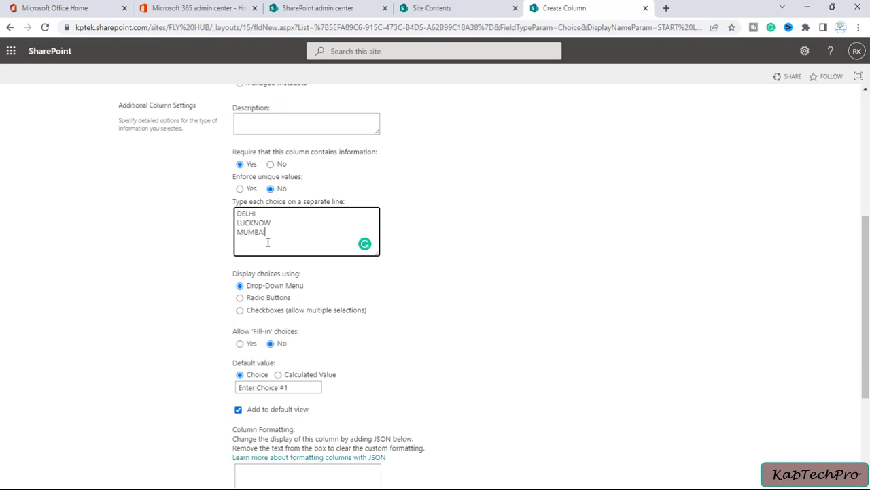
pyautogui.scroll(-1, 255, 225)
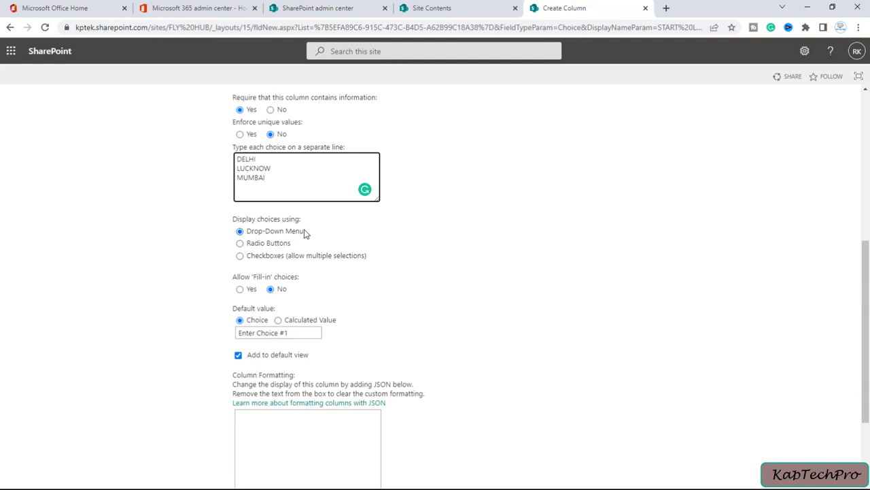
pyautogui.scroll(-1, 476, 326)
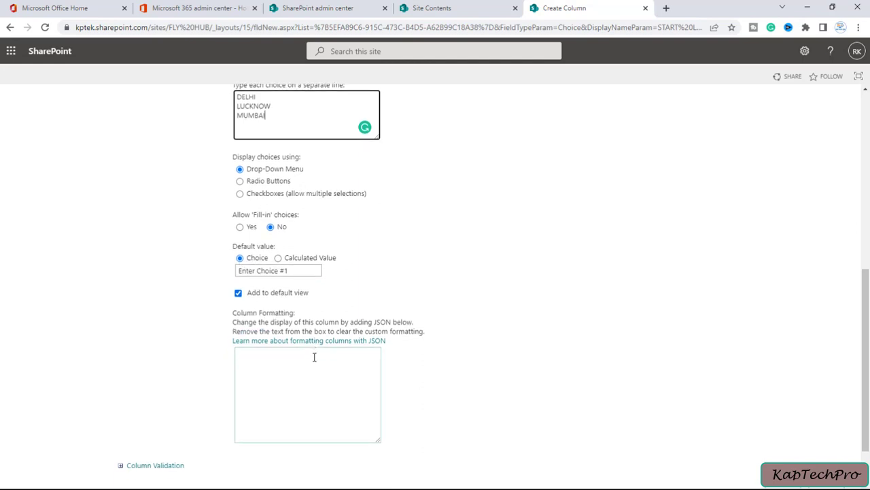
pyautogui.scroll(-1, 333, 367)
pyautogui.click(782, 428)
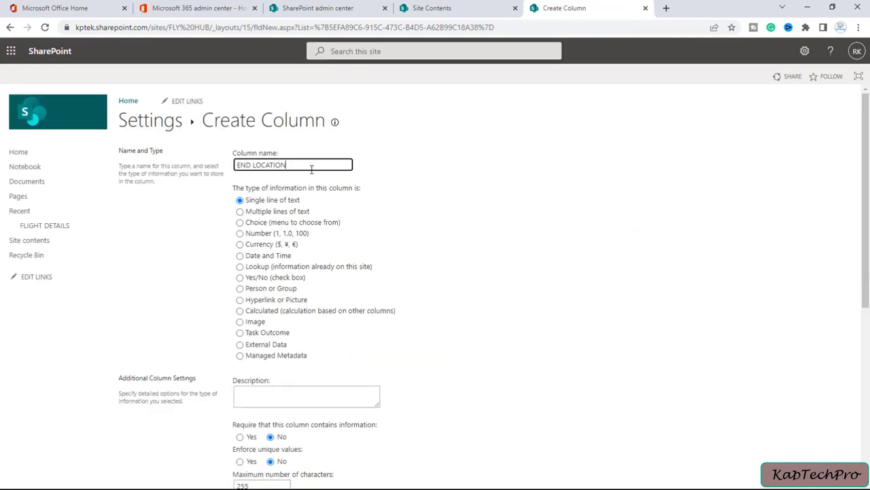
# Make END LOCATION a required Choice column and replace its placeholder choices with DUBAI, LONDON and THAILAND.
pyautogui.click(239, 223)
pyautogui.scroll(-3, 277, 206)
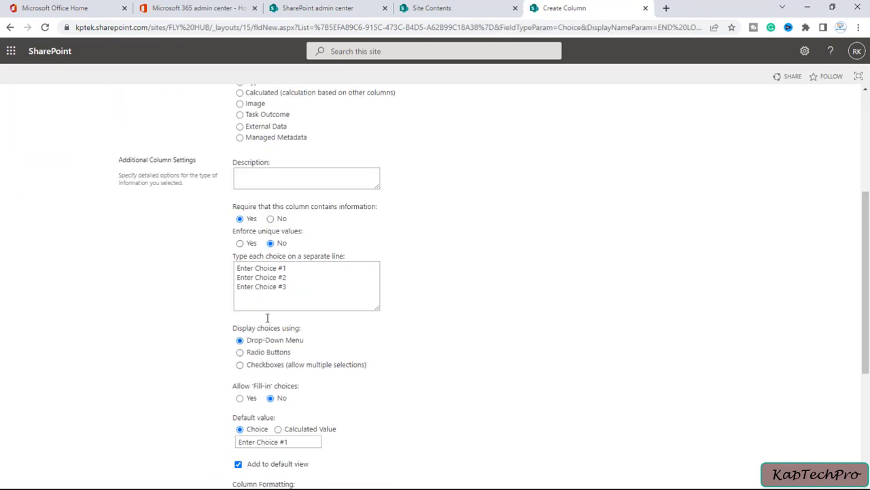
pyautogui.moveTo(287, 268); pyautogui.dragTo(199, 261)
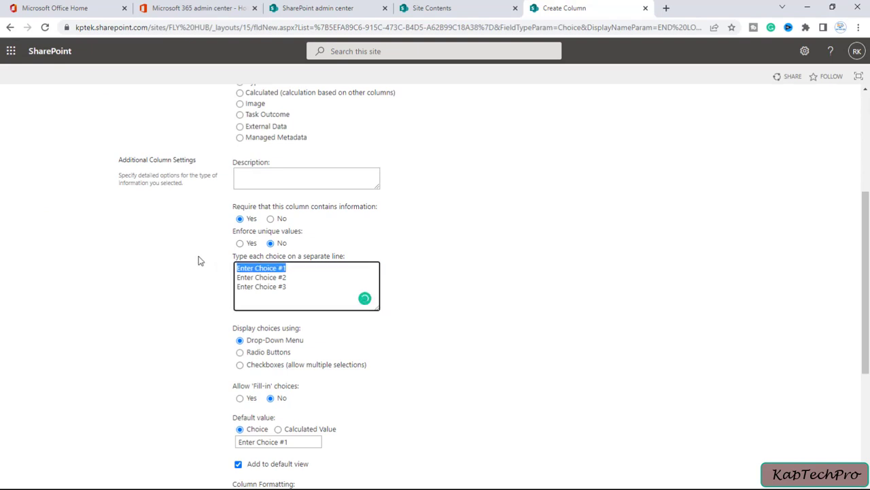
pyautogui.write('DUBAI')
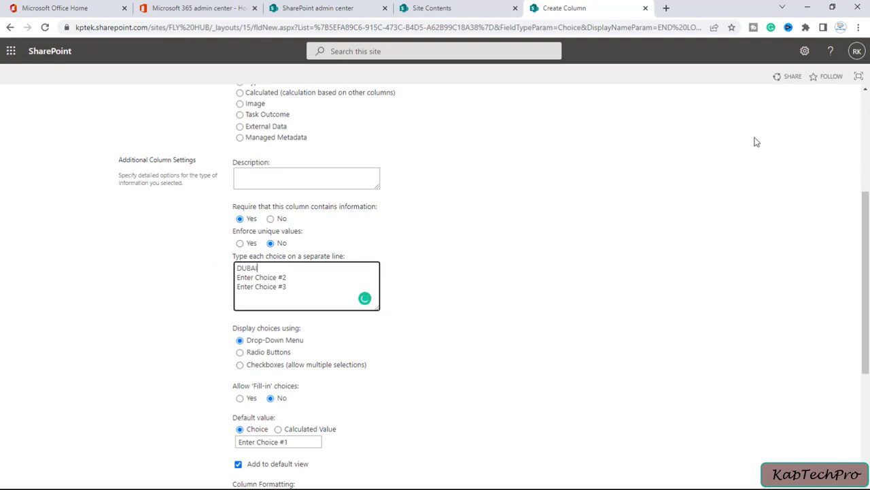
pyautogui.moveTo(289, 278); pyautogui.dragTo(232, 277)
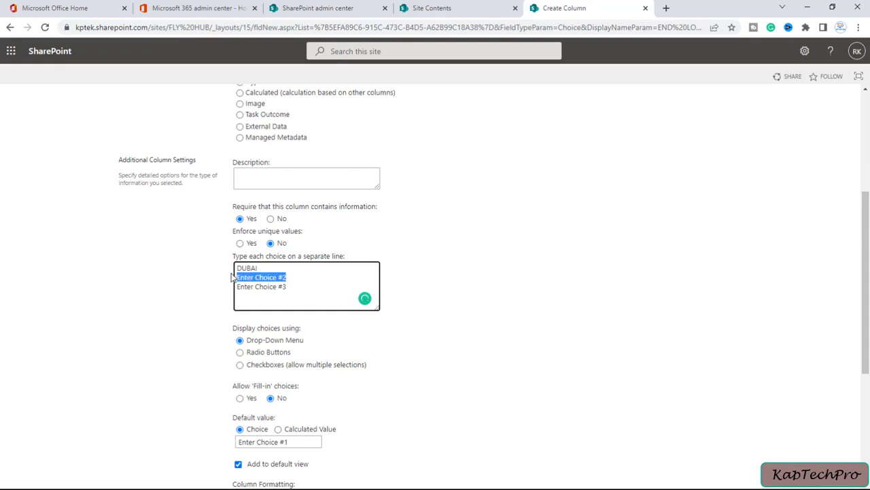
pyautogui.write('LONDO')
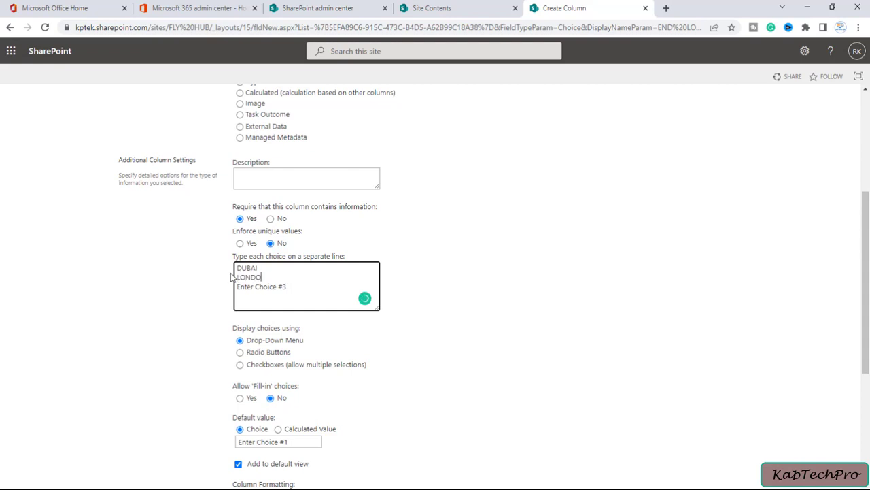
pyautogui.write('N')
pyautogui.press('Down')
pyautogui.press('End')
pyautogui.hotkey('shift', 'Home')
pyautogui.write('TH')
# Display the END LOCATION choices as radio buttons and create the column.
pyautogui.scroll(-1, 261, 358)
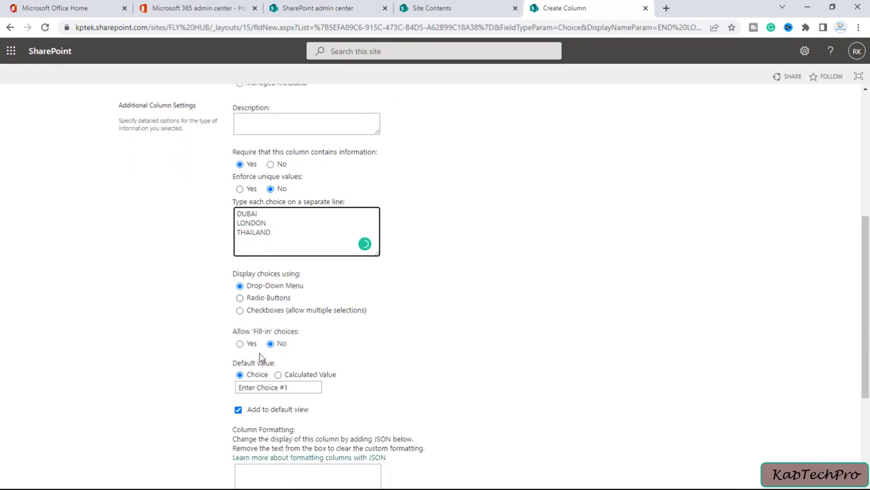
pyautogui.click(239, 298)
pyautogui.scroll(-2, 297, 315)
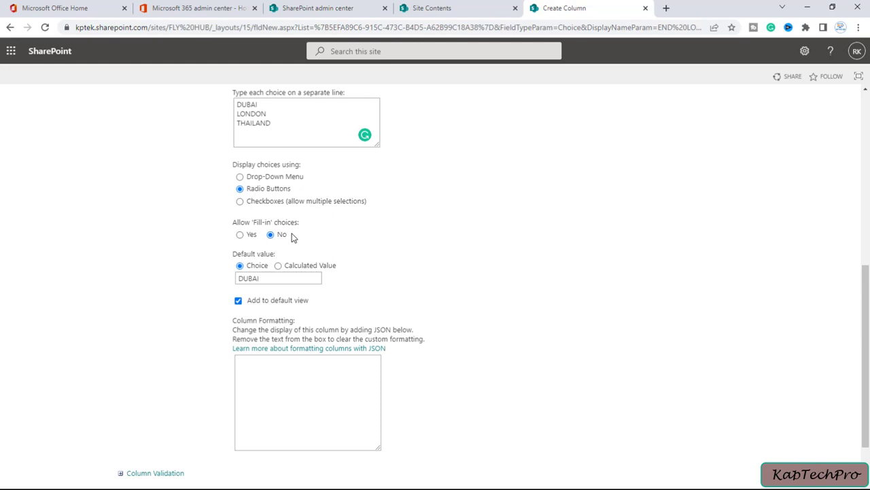
pyautogui.scroll(-1, 277, 252)
pyautogui.click(784, 430)
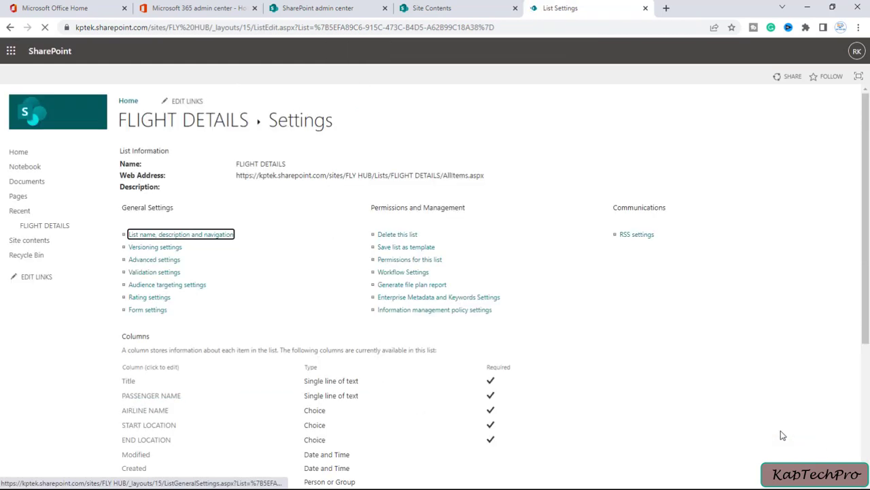
# Start a new column named ARIVAL TIME with the Date and Time type and require that it contains information.
pyautogui.scroll(-2, 144, 364)
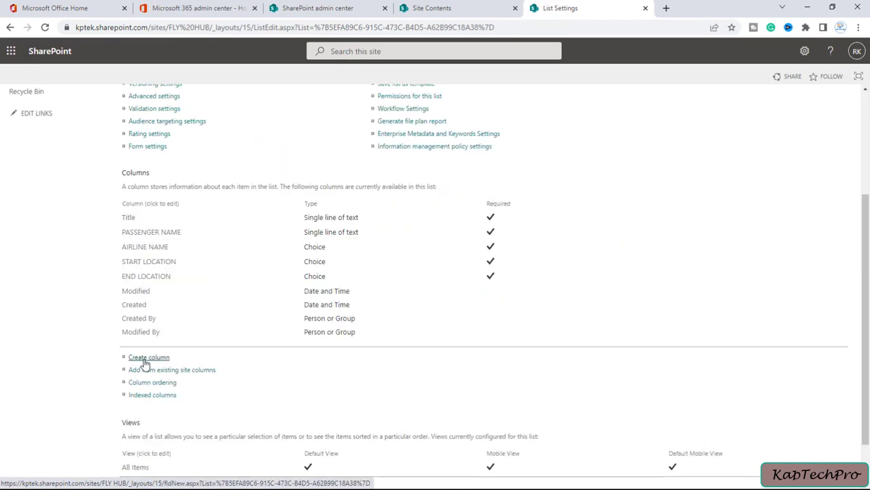
pyautogui.click(150, 358)
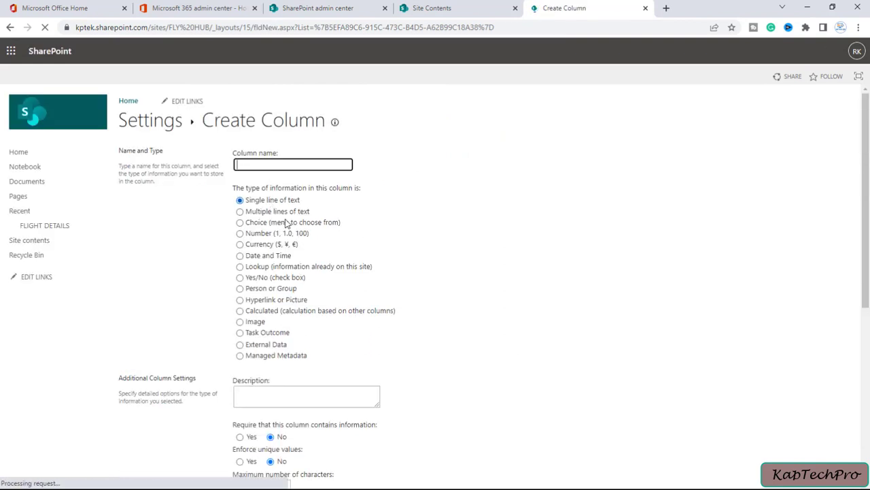
pyautogui.write('AR')
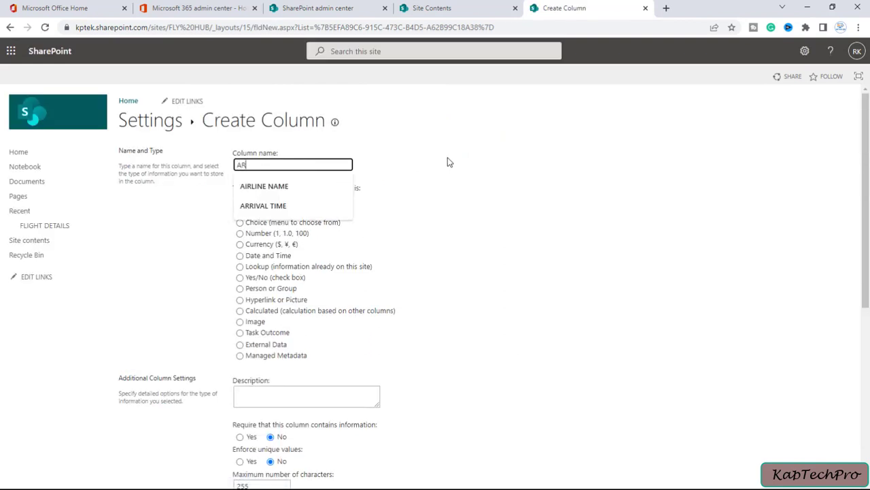
pyautogui.write('IVAL TIME')
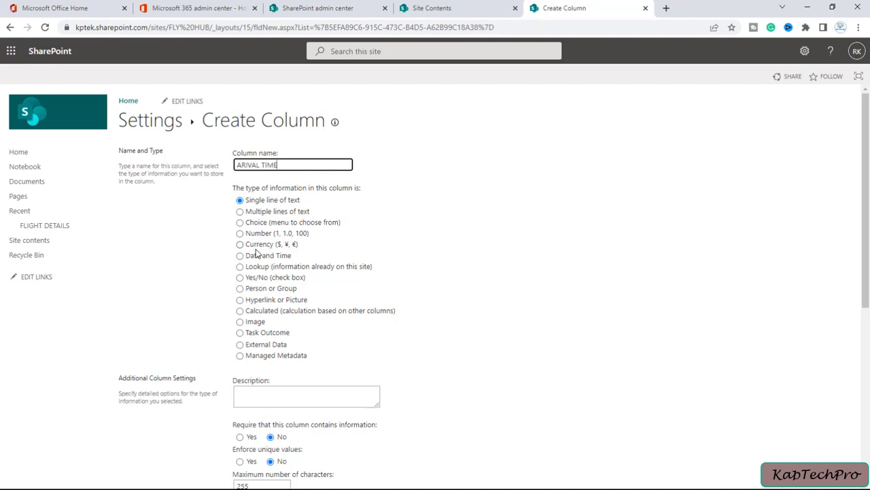
pyautogui.click(240, 256)
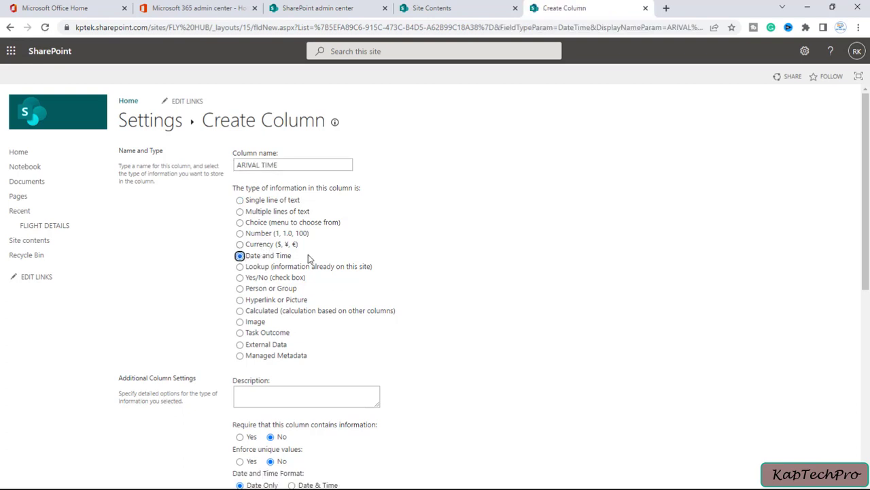
pyautogui.scroll(-3, 331, 358)
pyautogui.click(239, 218)
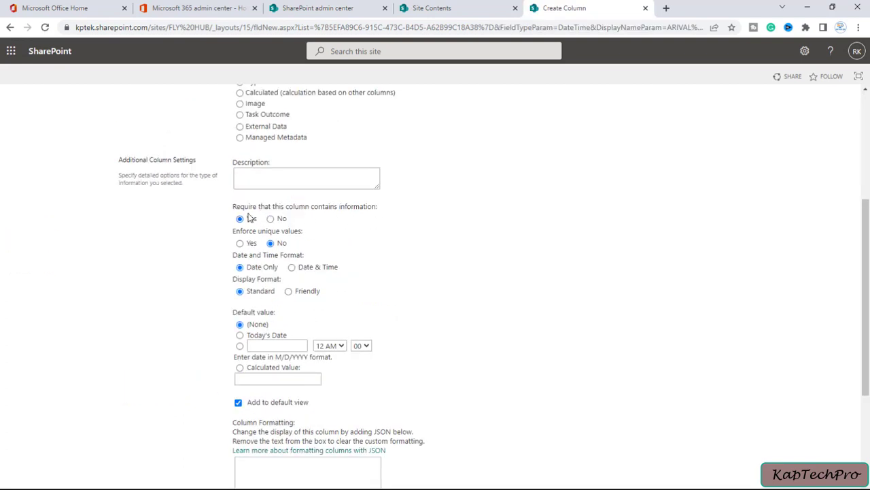
# Set the ARIVAL TIME format to Date & Time with Today's Date as the default value, and create the column.
pyautogui.scroll(-3, 276, 292)
pyautogui.scroll(1, 258, 286)
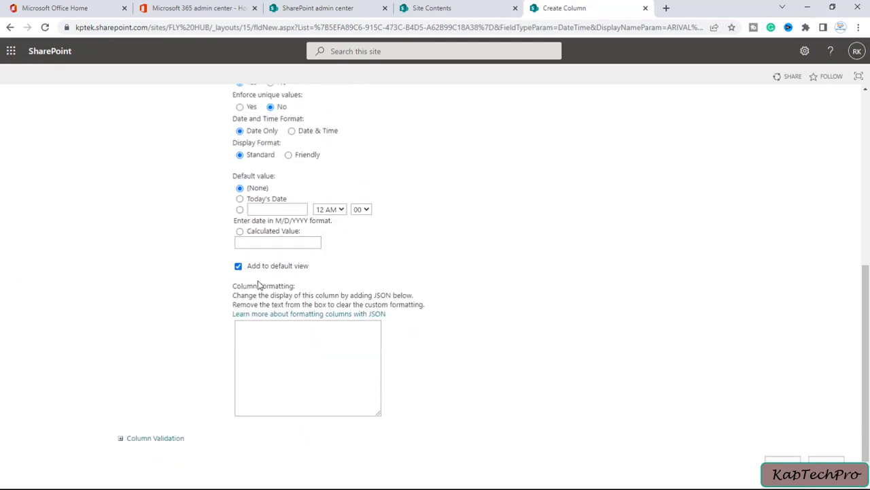
pyautogui.scroll(2, 248, 197)
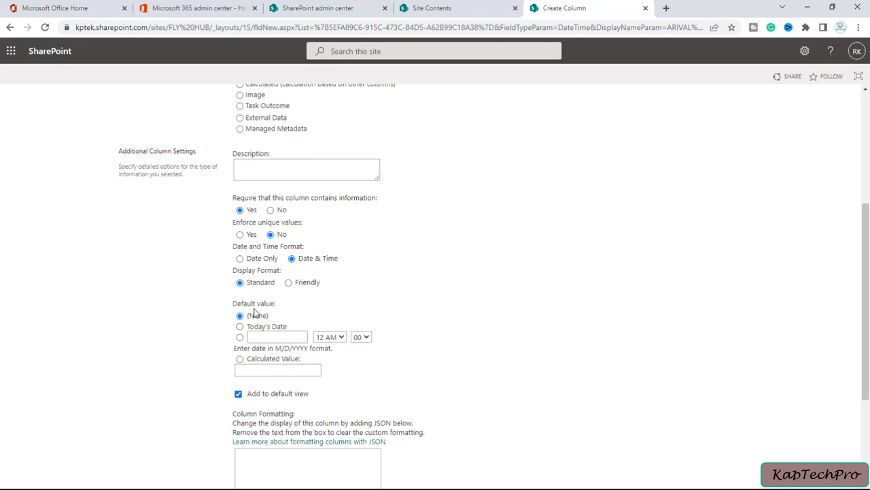
pyautogui.scroll(-1, 290, 333)
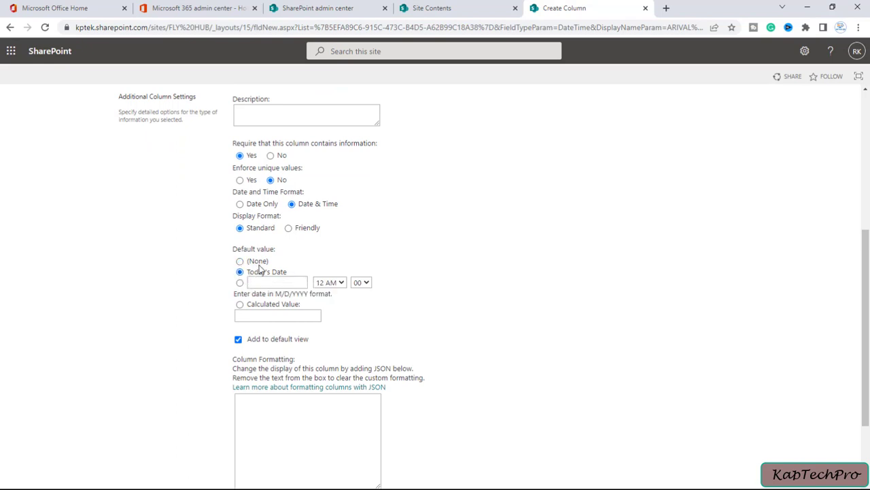
pyautogui.scroll(-1, 353, 333)
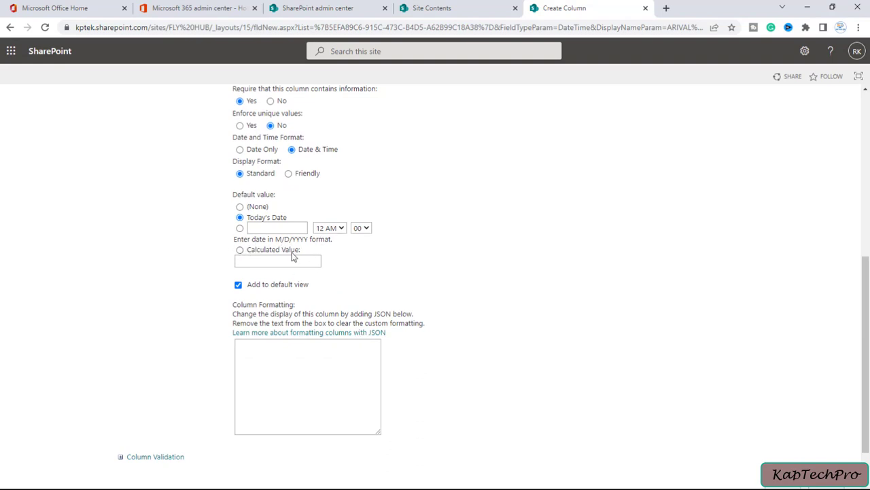
pyautogui.scroll(-1, 302, 369)
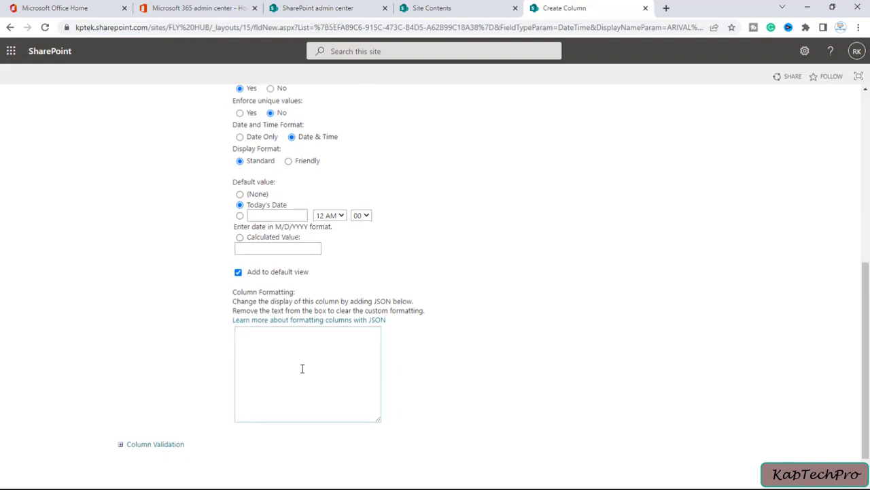
pyautogui.scroll(-1, 302, 369)
pyautogui.click(786, 428)
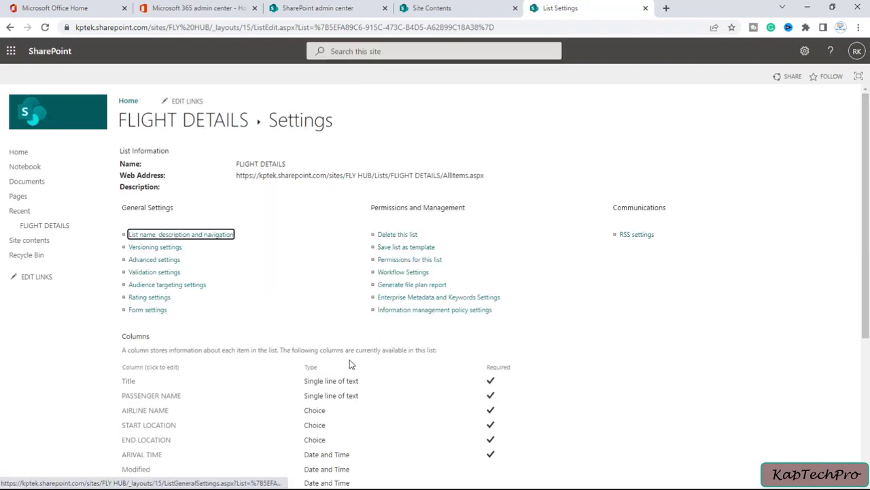
# Open the FLIGHT DETAILS list from the FLY HUB site contents and view its columns.
pyautogui.scroll(-2, 352, 363)
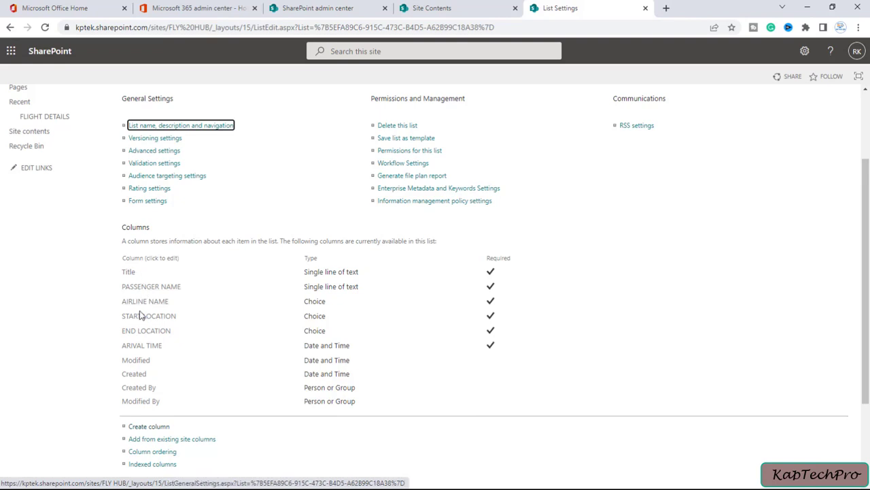
pyautogui.scroll(2, 503, 410)
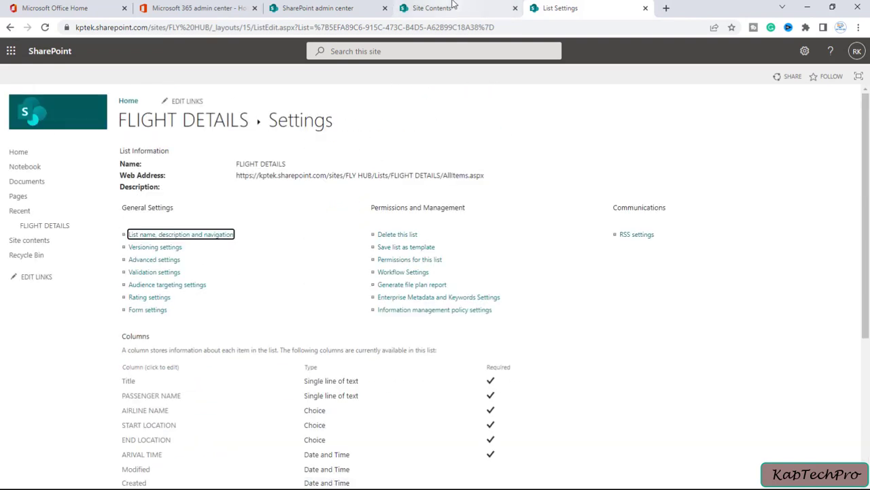
pyautogui.click(453, 4)
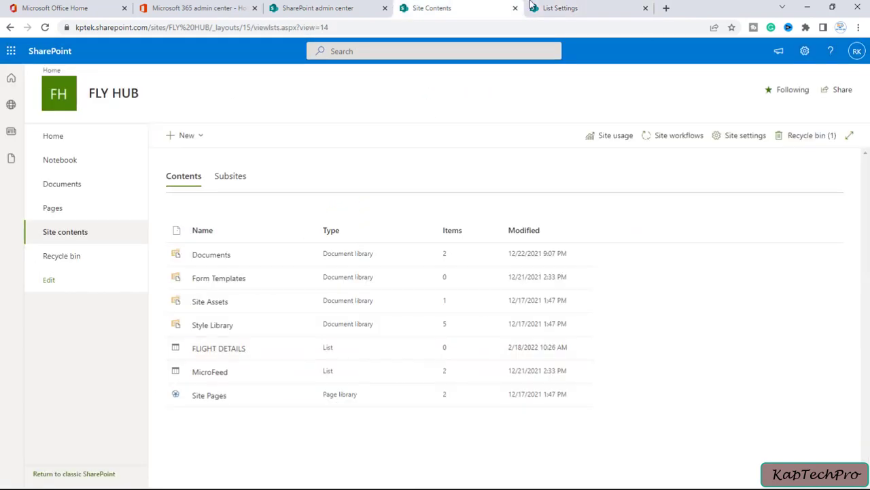
pyautogui.click(214, 351)
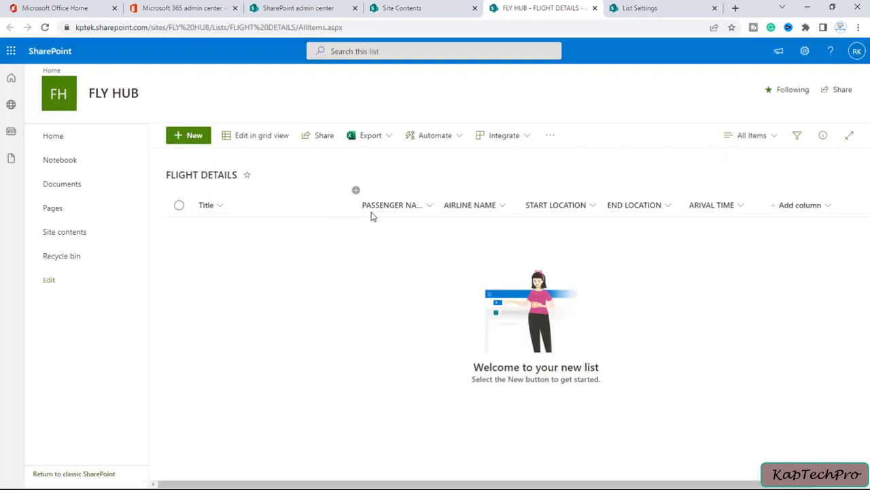
pyautogui.moveTo(485, 484)
pyautogui.mouseDown()
pyautogui.moveTo(513, 486)
pyautogui.moveTo(497, 486)
pyautogui.mouseUp()
# Start a new list item with the title MR and fill in the passenger's name.
pyautogui.click(181, 147)
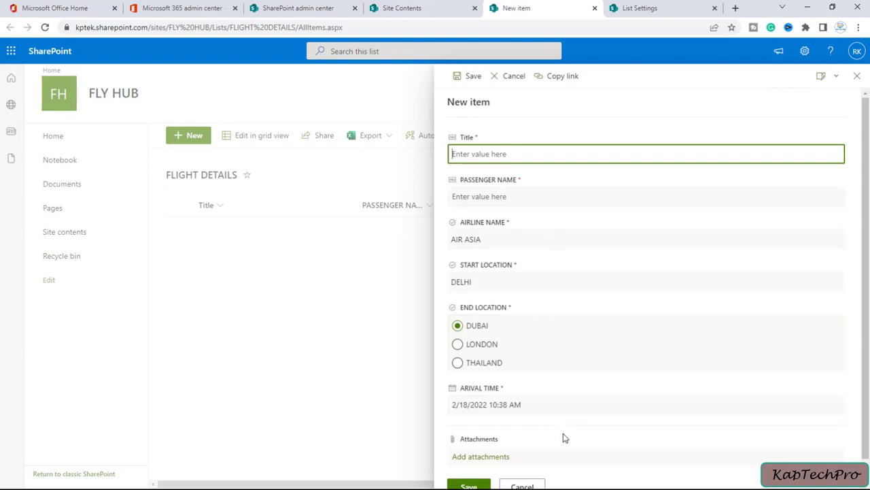
pyautogui.scroll(-1, 563, 439)
pyautogui.scroll(1, 531, 152)
pyautogui.write('MR')
pyautogui.click(501, 194)
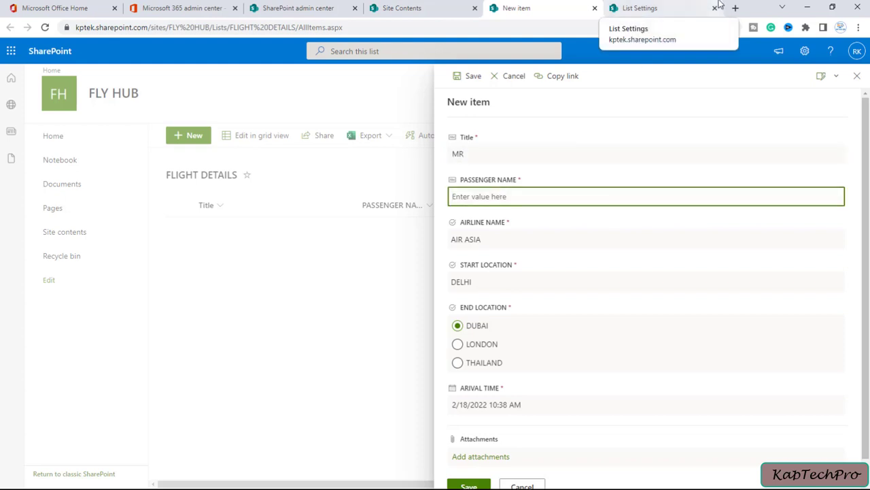
pyautogui.write('JACK')
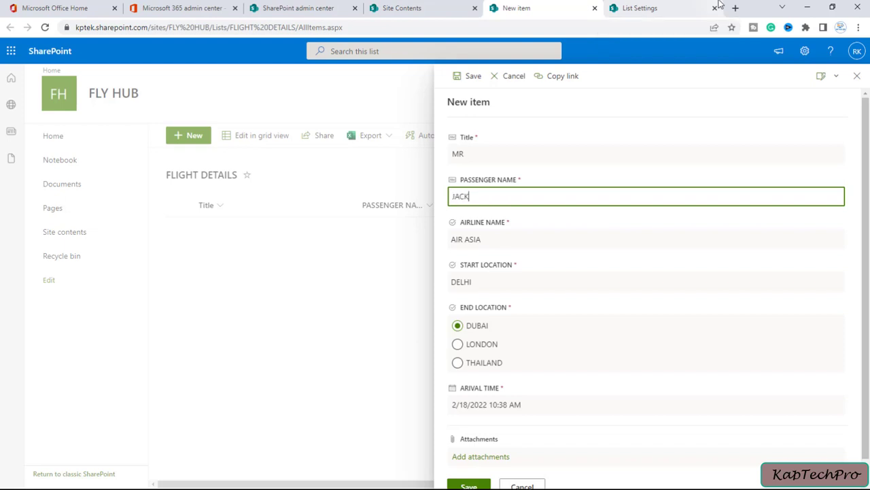
# Switch the item's airline name to DELTA AIRLINE and back to AIR ASIA.
pyautogui.click(496, 244)
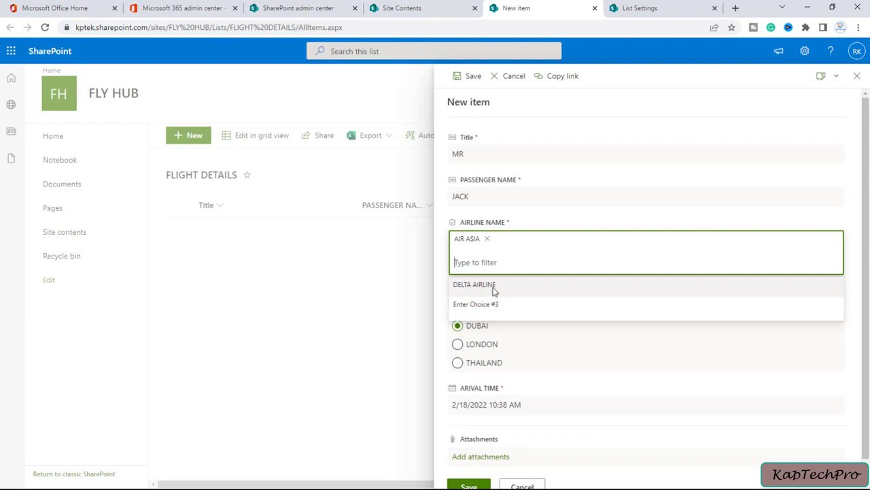
pyautogui.click(495, 291)
pyautogui.click(509, 246)
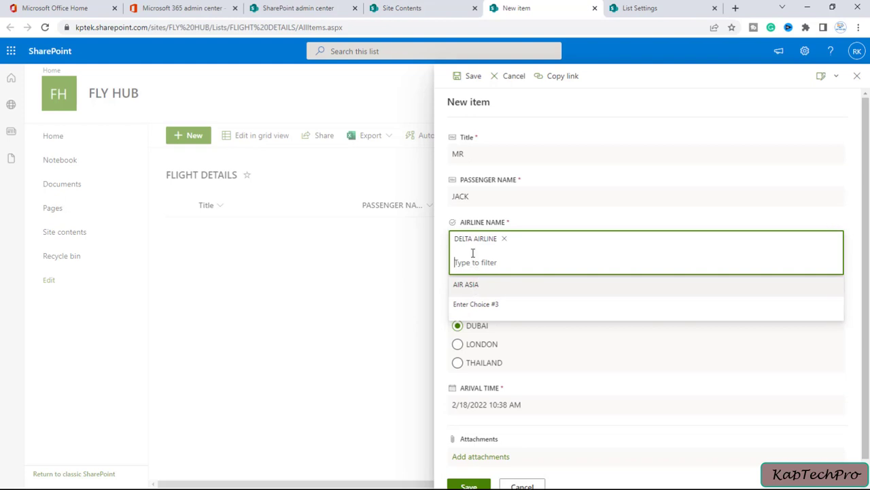
pyautogui.click(475, 284)
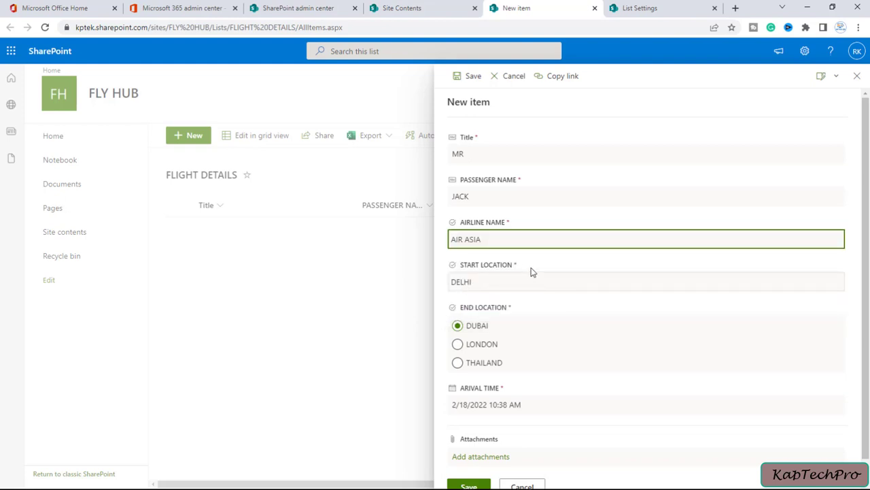
# Choose LUCKNOW as the start location and LONDON as the end location, and save the item.
pyautogui.click(487, 283)
pyautogui.click(481, 331)
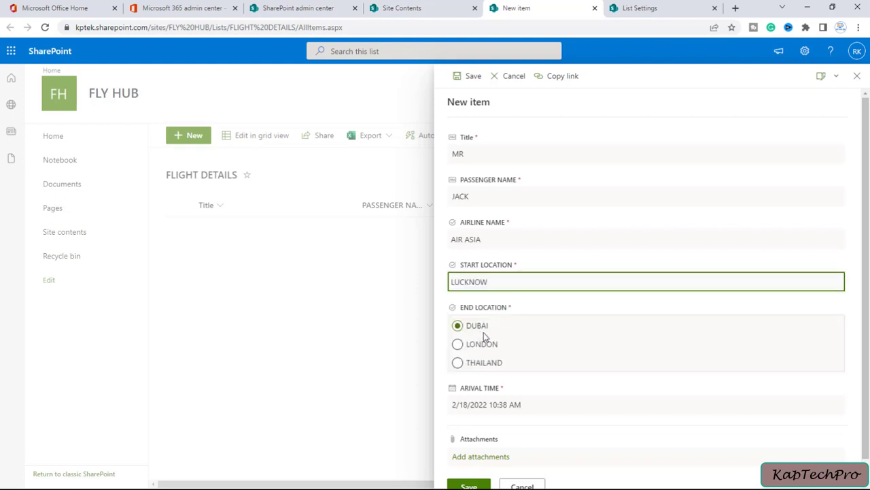
pyautogui.click(458, 344)
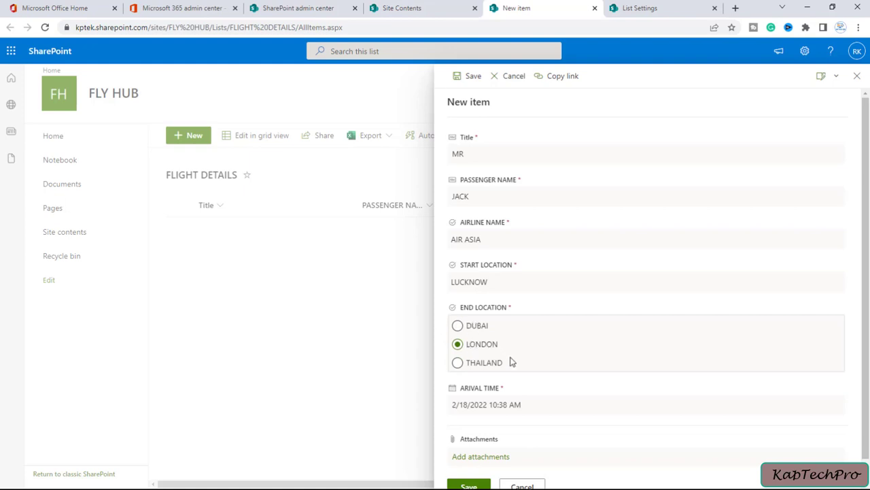
pyautogui.scroll(-1, 506, 357)
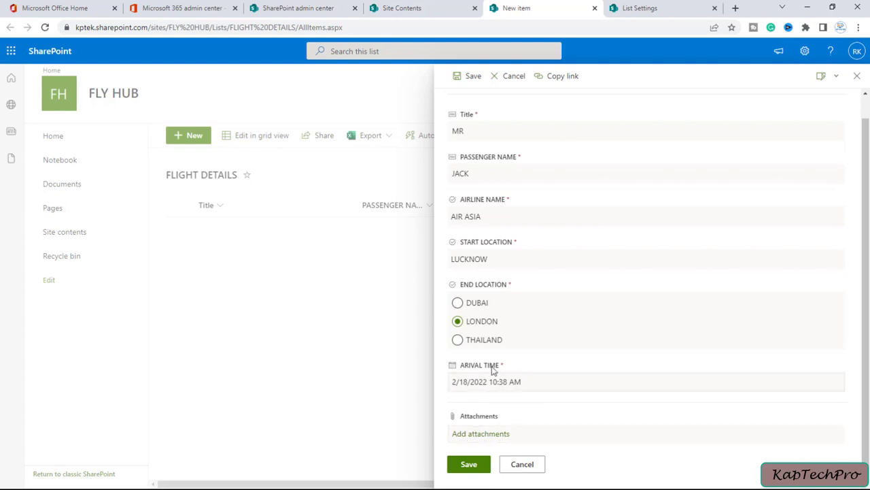
pyautogui.click(469, 464)
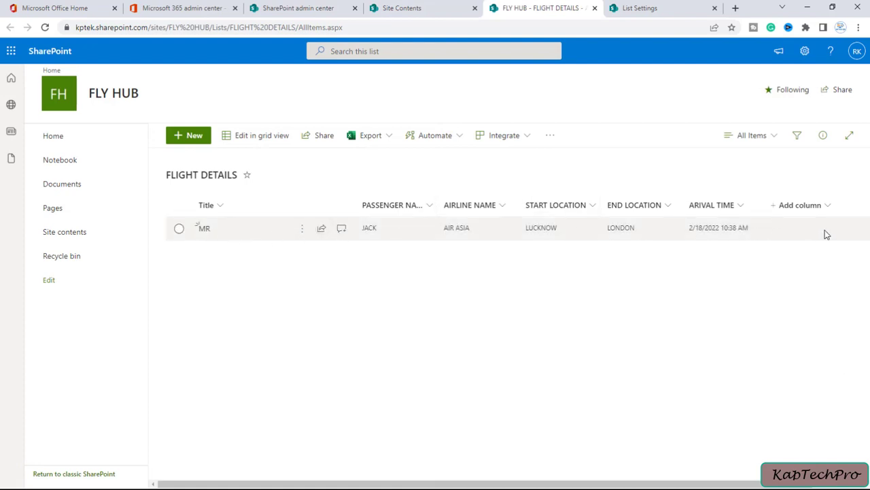
# Start another FLIGHT DETAILS item with the title MS and fill in the passenger's name.
pyautogui.click(189, 135)
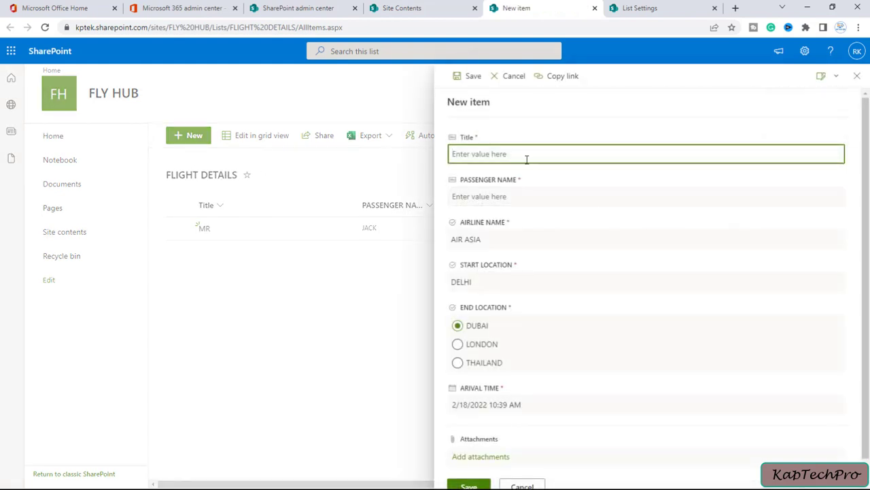
pyautogui.write('MS')
pyautogui.click(504, 196)
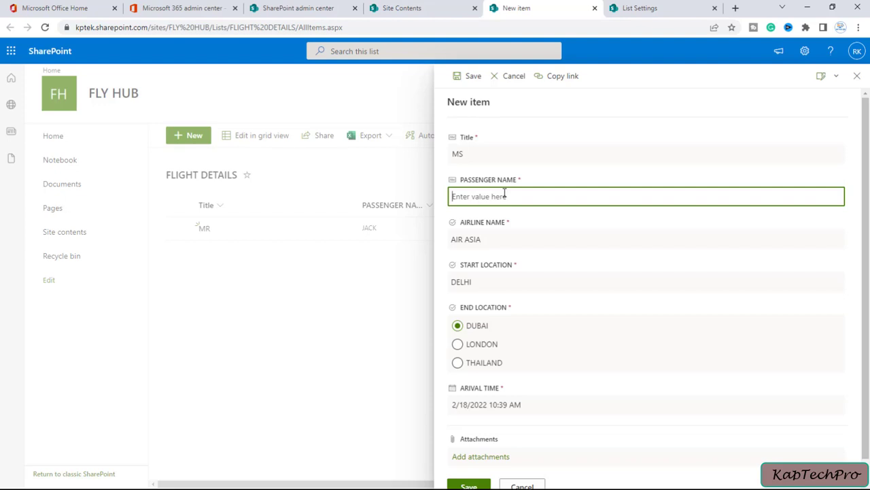
pyautogui.write('RITIKA')
# Set the new item's airline to DELTA AIRLINE, its start location to MUMBAI and its end location to LONDON.
pyautogui.click(502, 238)
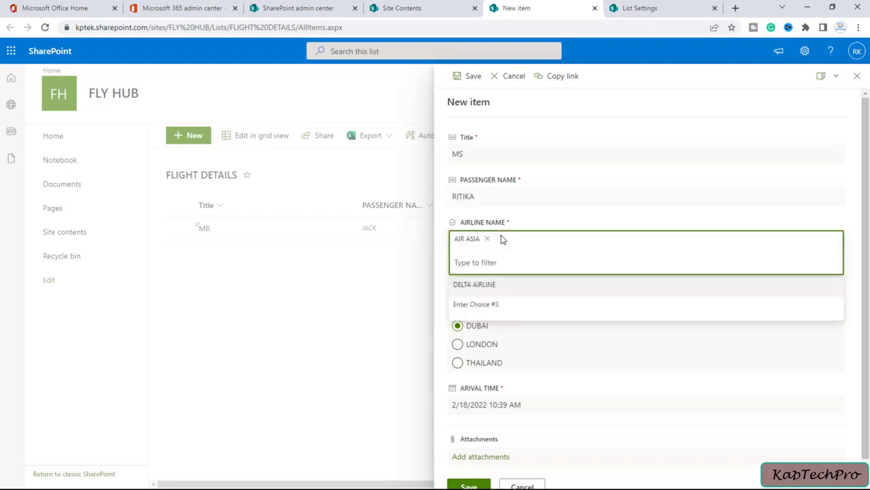
pyautogui.click(490, 290)
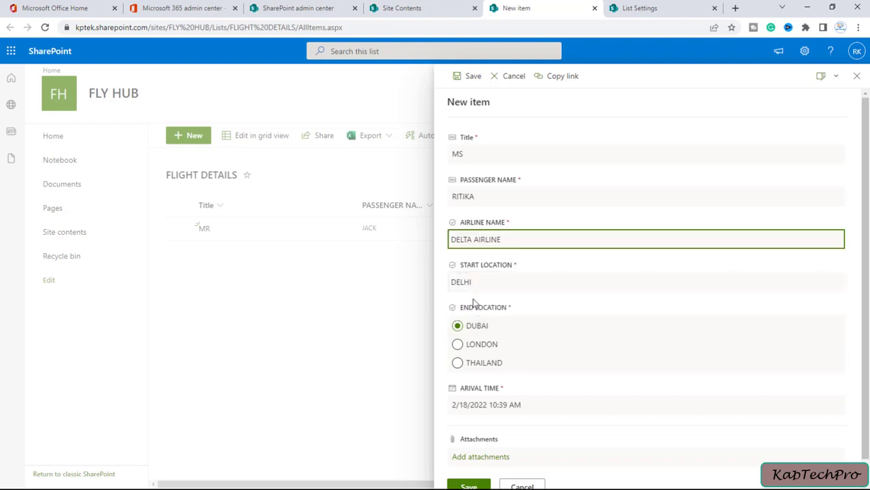
pyautogui.click(477, 287)
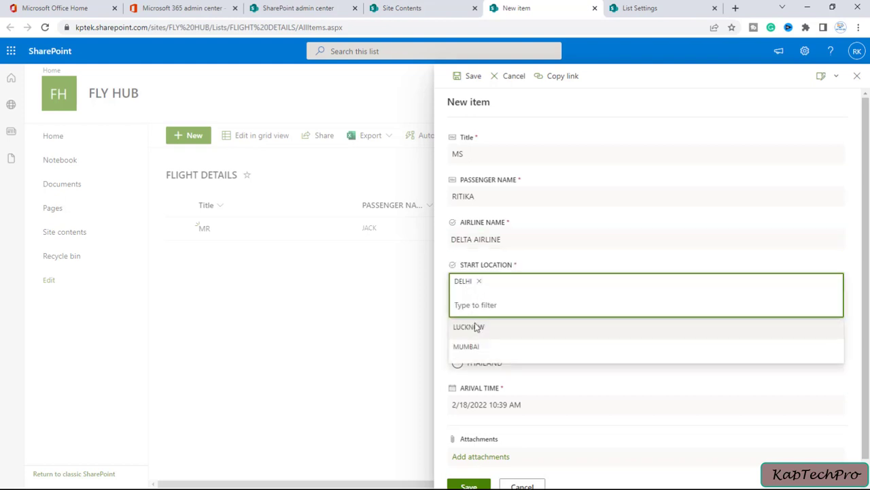
pyautogui.click(474, 346)
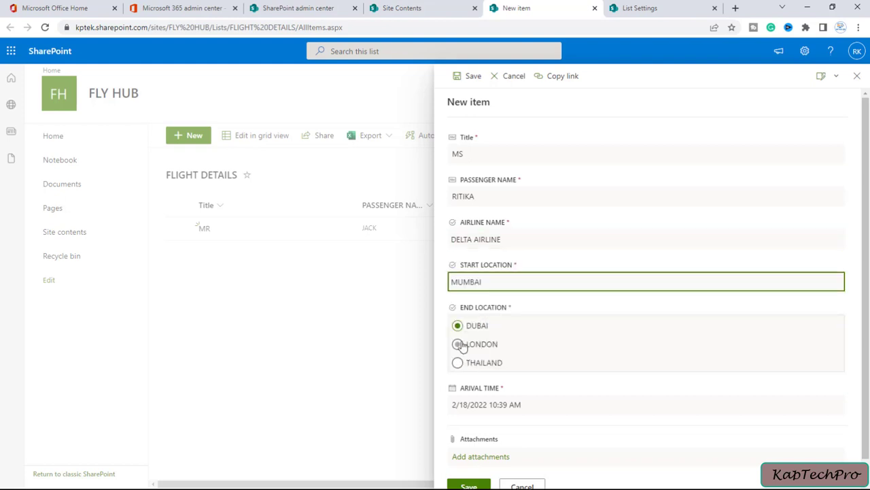
pyautogui.click(460, 345)
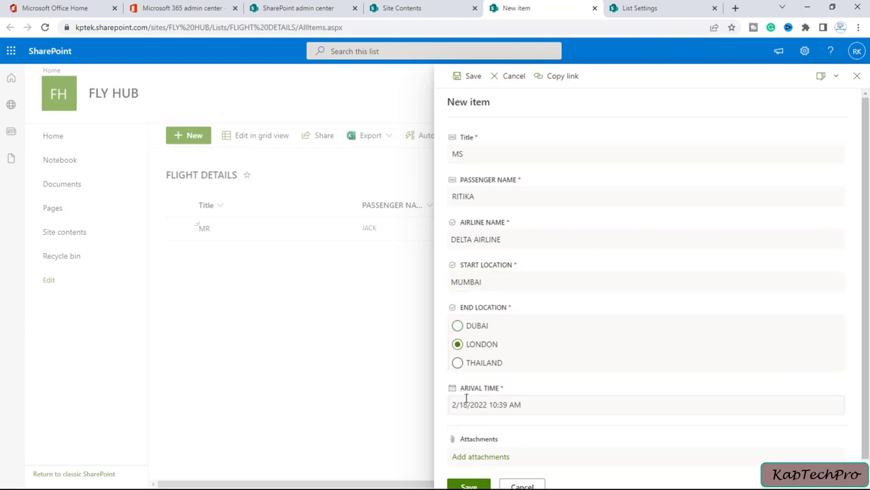
# Set the item's ARIVAL TIME date to 2/21/2022, keeping the time at 10:39 AM.
pyautogui.click(520, 404)
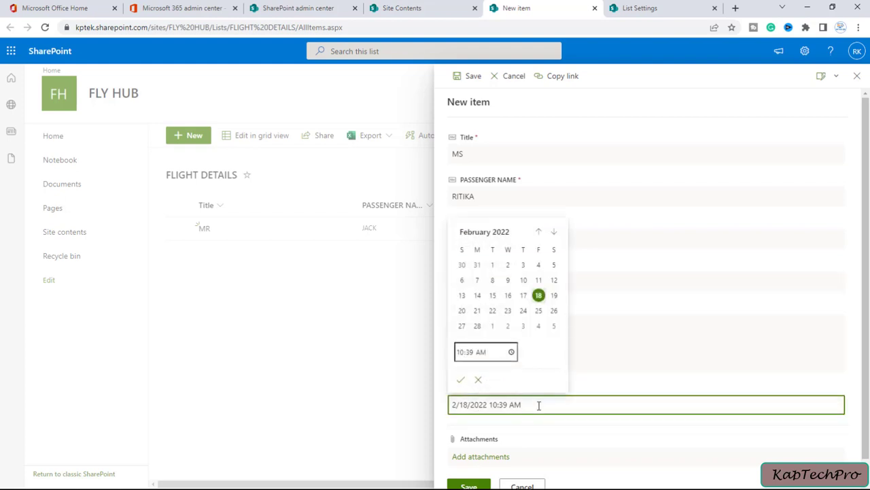
pyautogui.click(478, 310)
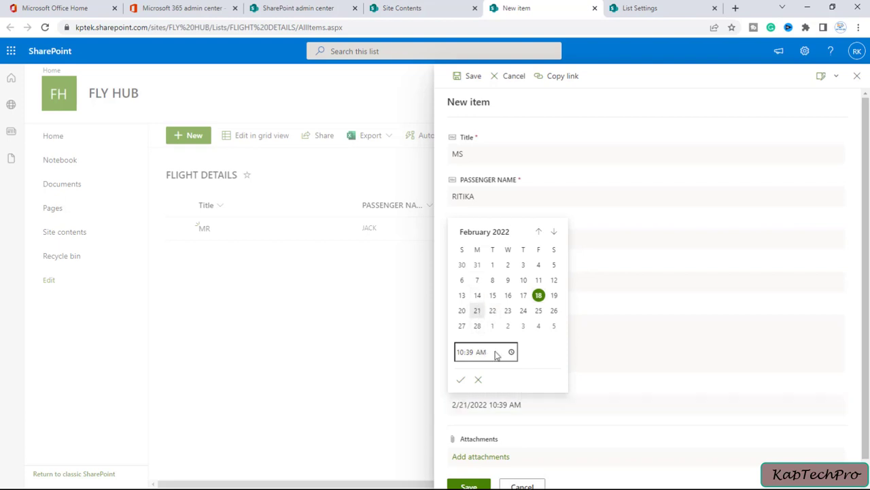
pyautogui.click(481, 352)
pyautogui.click(469, 356)
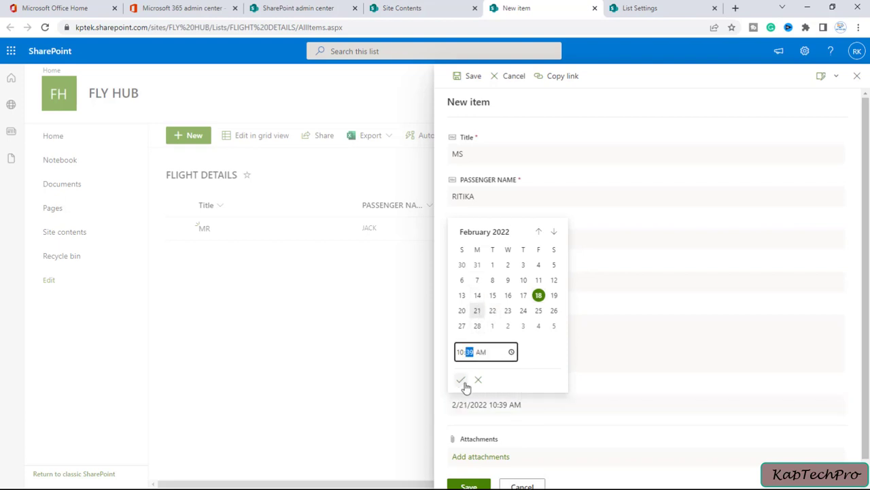
pyautogui.click(462, 381)
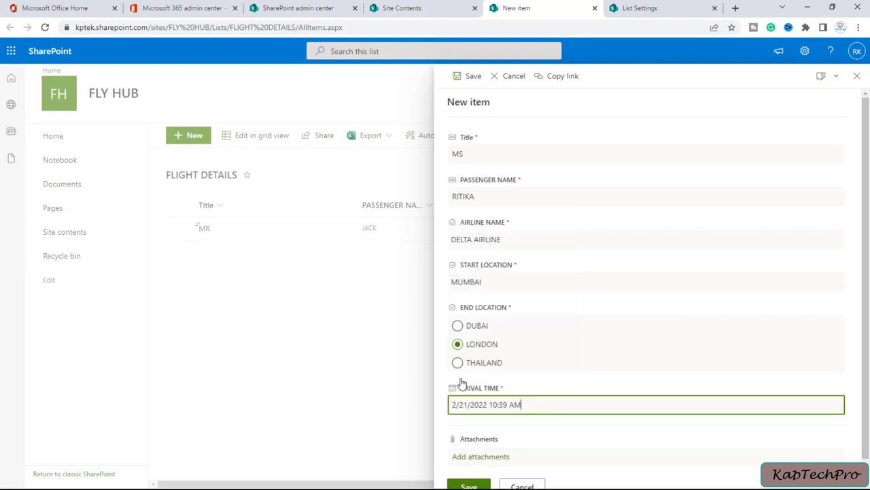
# Open the file picker for the item's attachments, cancel it without choosing a file, and save the item.
pyautogui.scroll(-1, 453, 422)
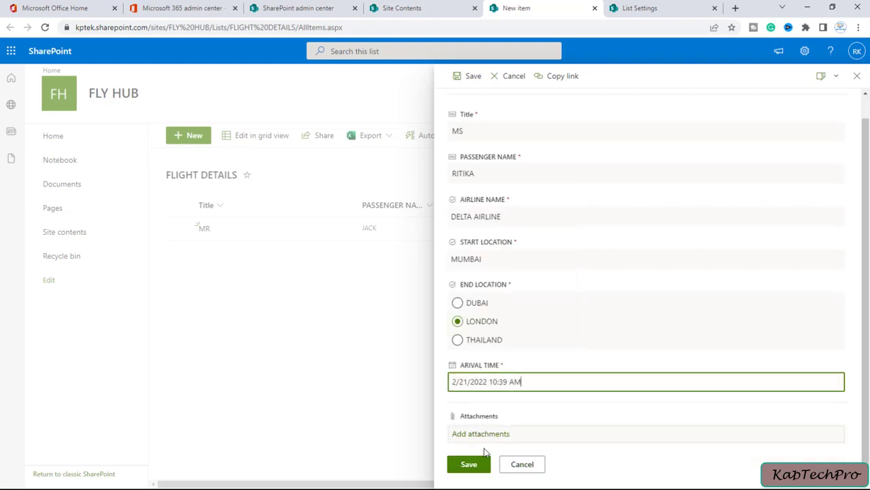
pyautogui.click(474, 435)
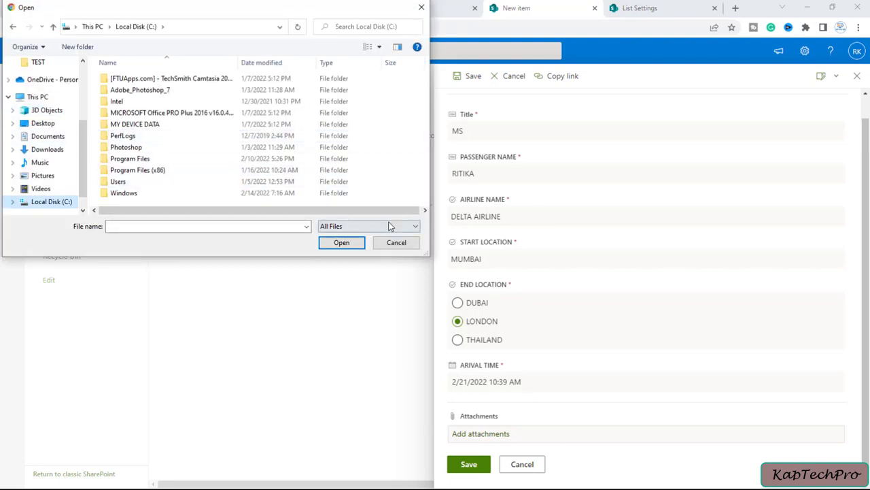
pyautogui.click(392, 243)
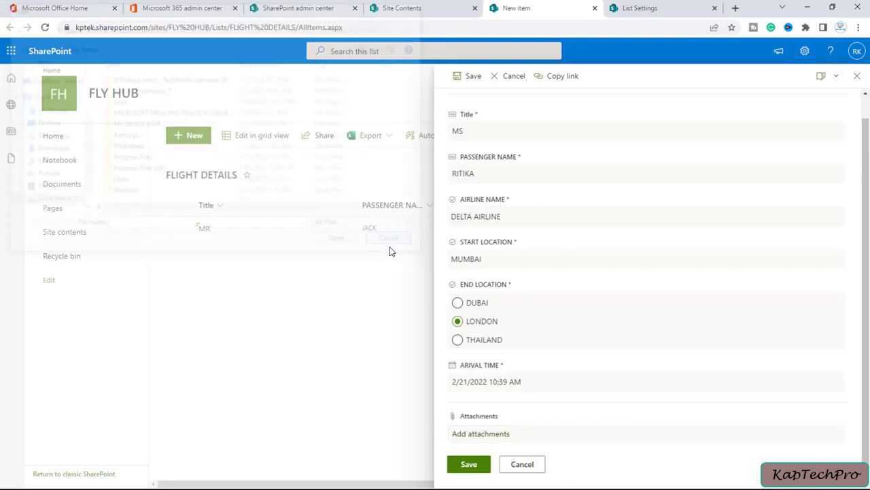
pyautogui.click(469, 465)
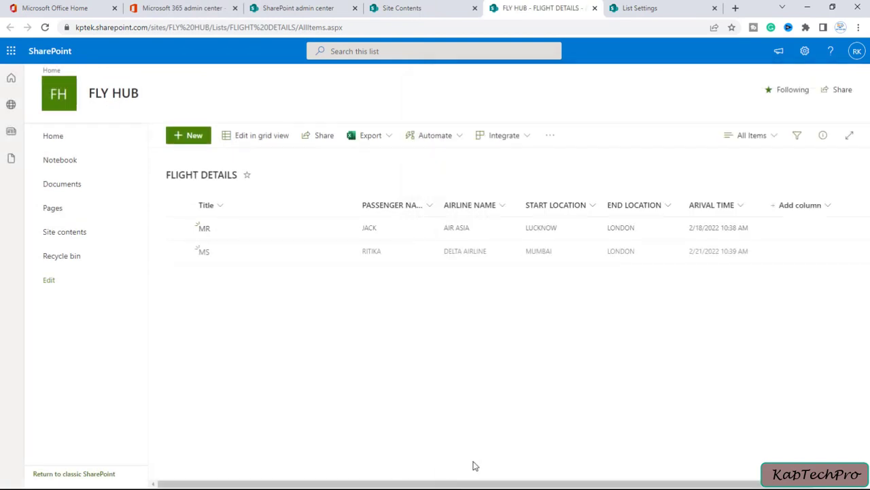